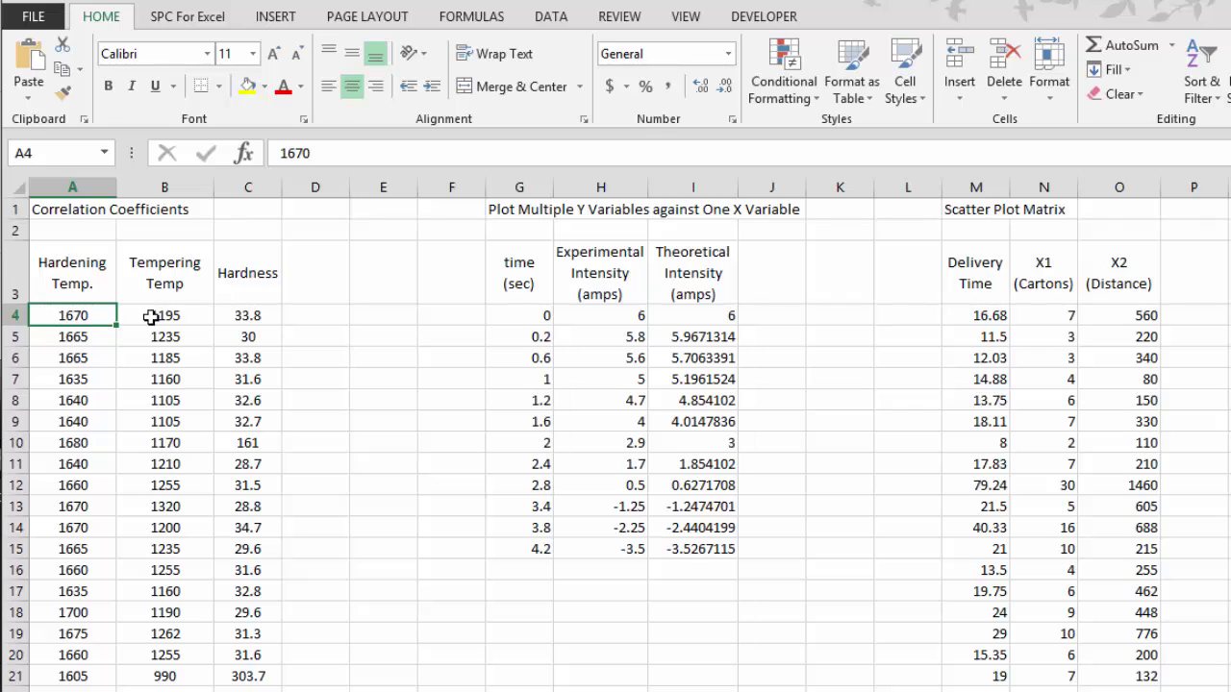
Calculate correlation coefficients for the Hardening Temp., Tempering Temp and Hardness data in A3:C22, headings included, and check the coefficient and probability table.
{"action": "left_click", "coordinate": [155, 319]}
{"action": "left_click", "coordinate": [231, 318]}
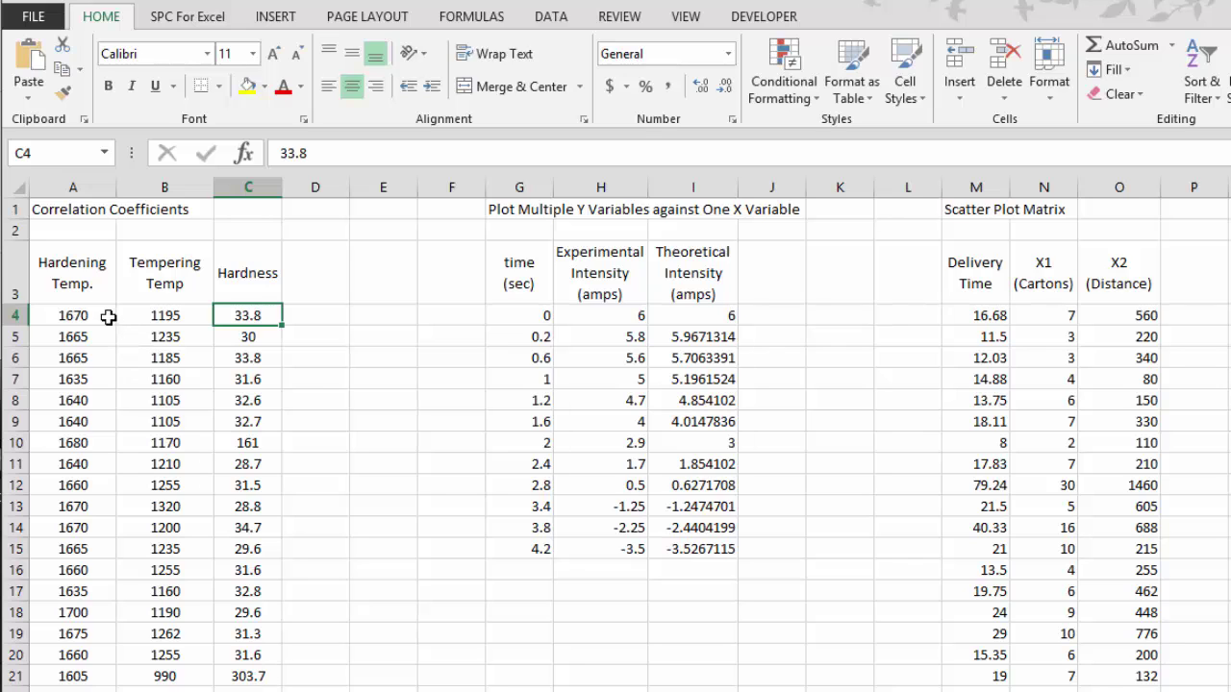
{"action": "left_click_drag", "start_coordinate": [71, 280], "coordinate": [248, 689]}
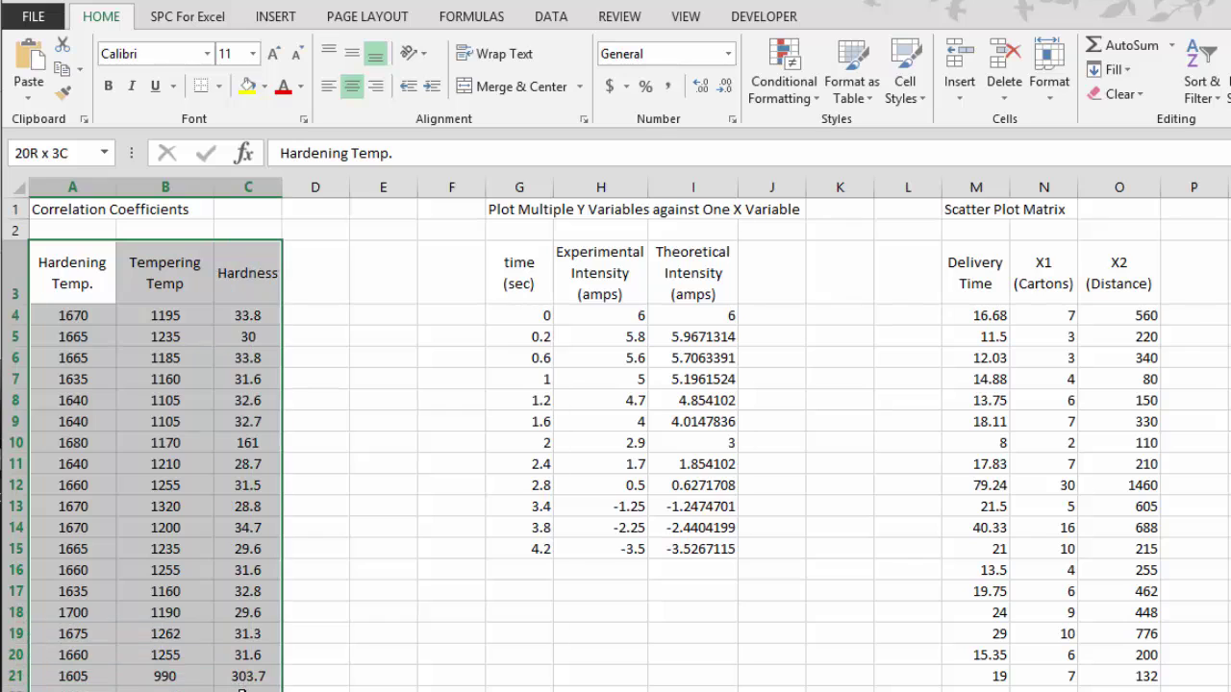
{"action": "left_click", "coordinate": [178, 22]}
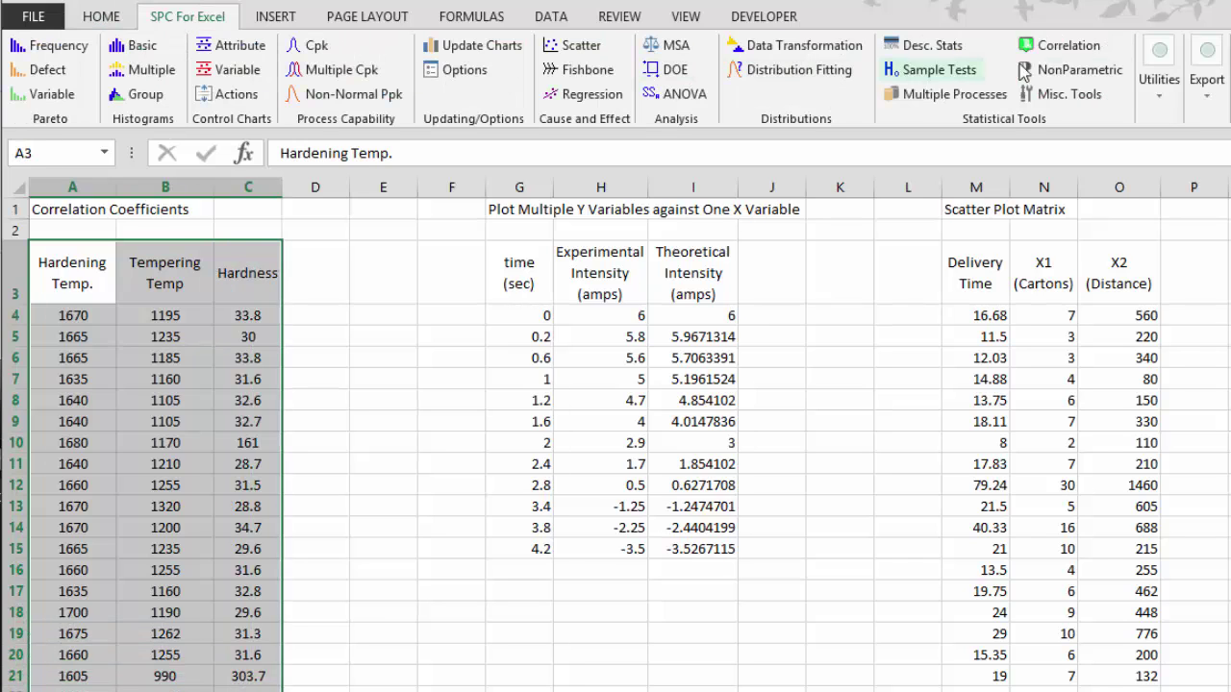
{"action": "left_click", "coordinate": [1058, 46]}
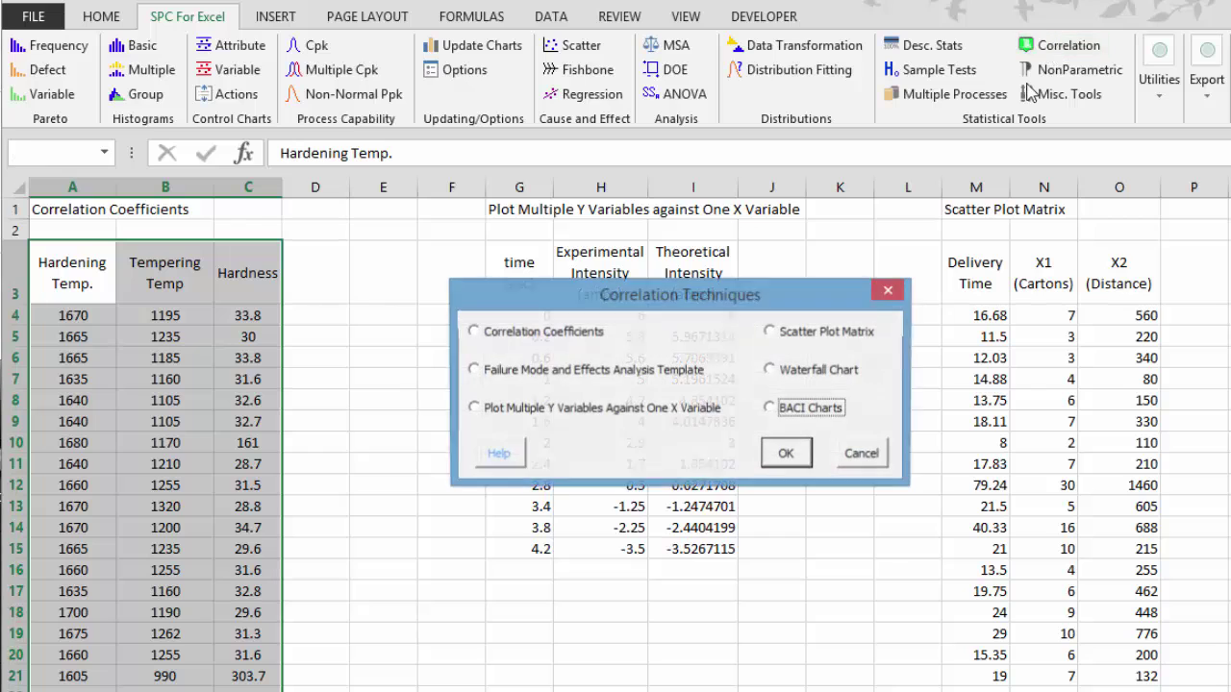
{"action": "left_click", "coordinate": [509, 331]}
{"action": "left_click", "coordinate": [800, 457]}
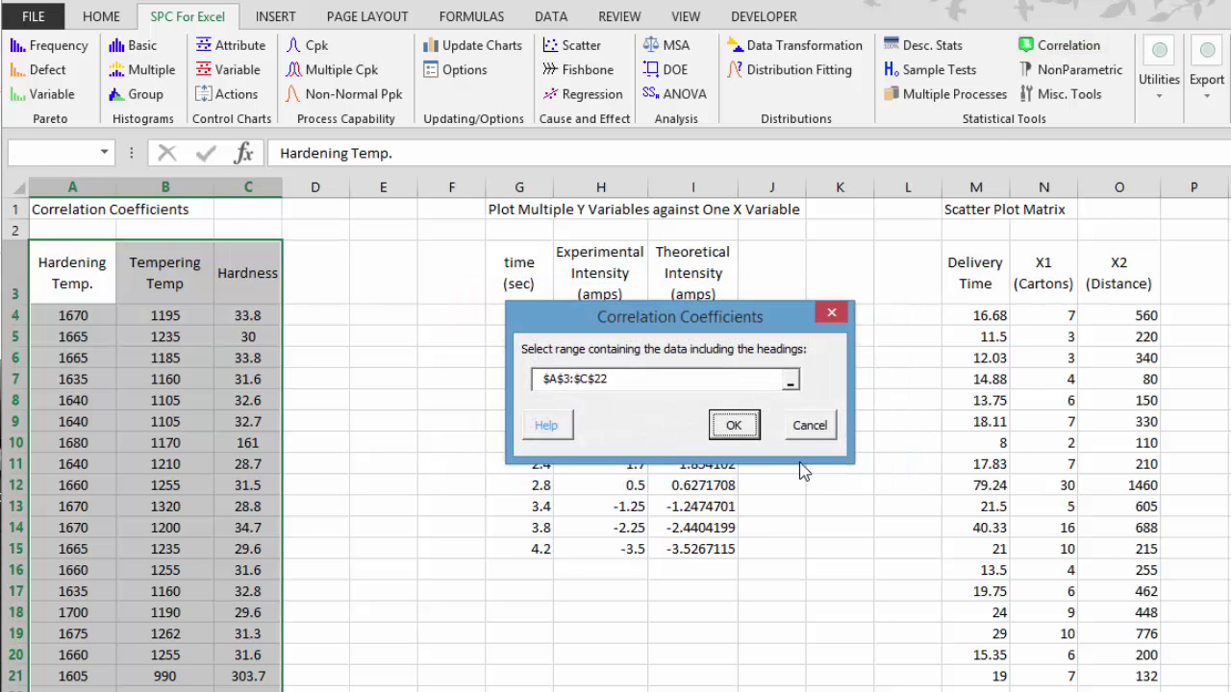
{"action": "left_click", "coordinate": [636, 380]}
{"action": "left_click", "coordinate": [632, 378]}
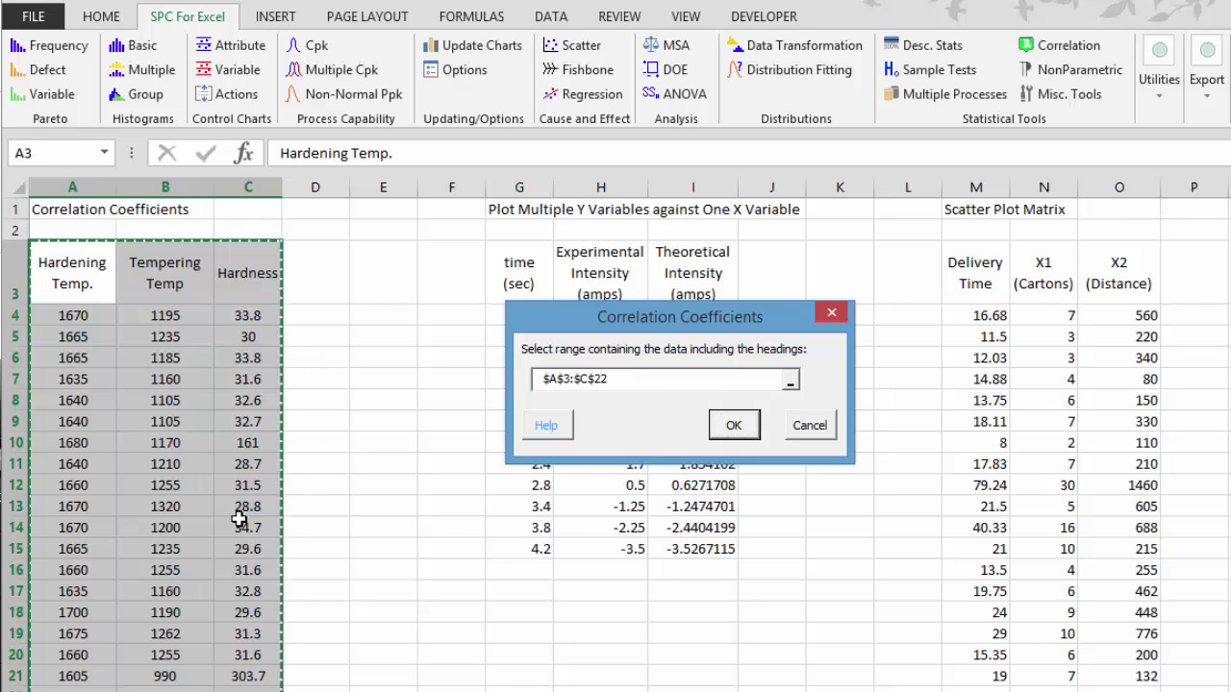
{"action": "left_click", "coordinate": [728, 430]}
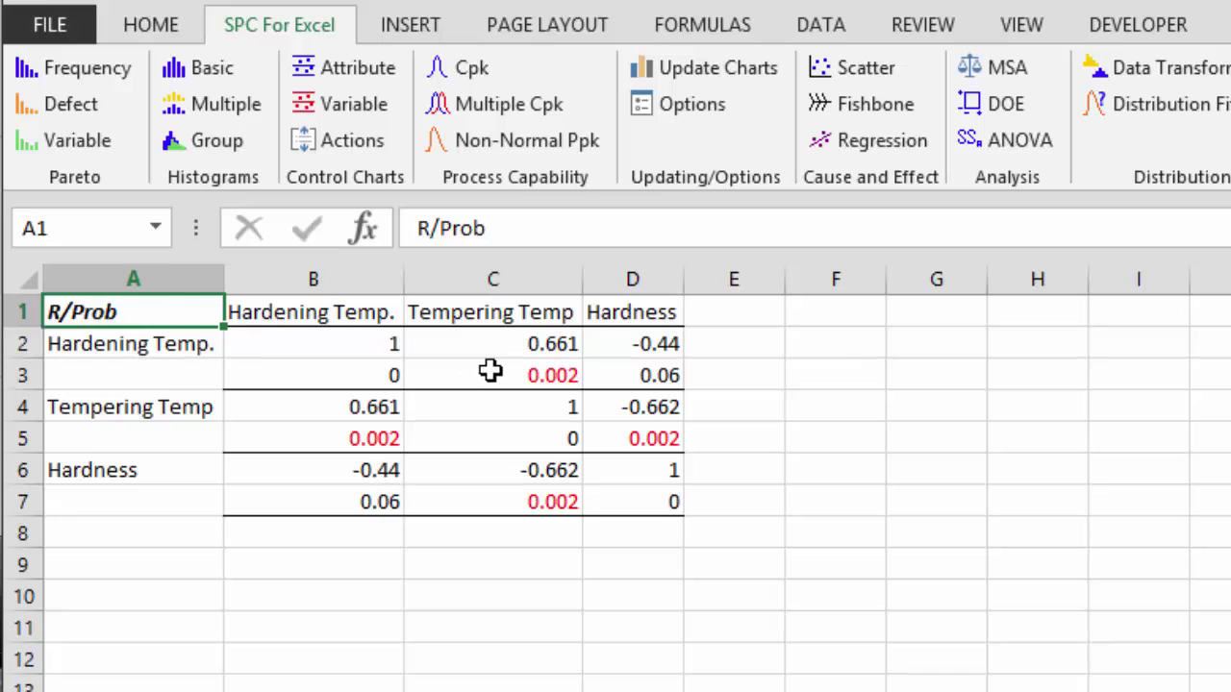
{"action": "left_click", "coordinate": [523, 385]}
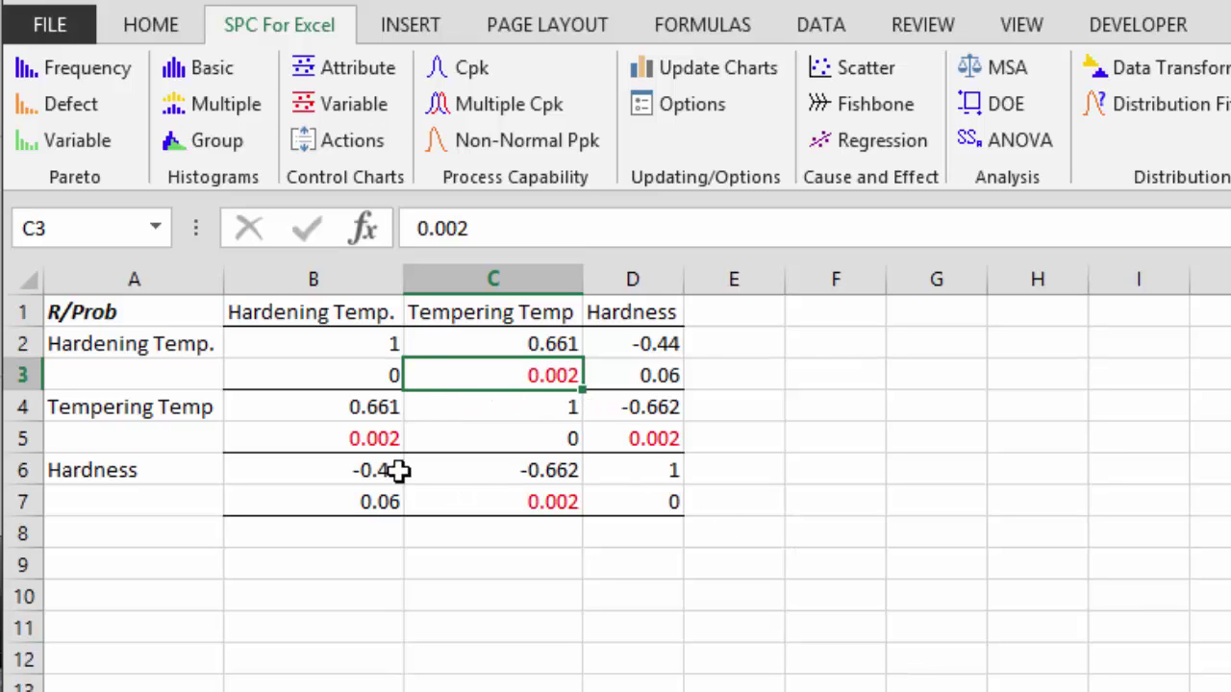
{"action": "left_click", "coordinate": [645, 378]}
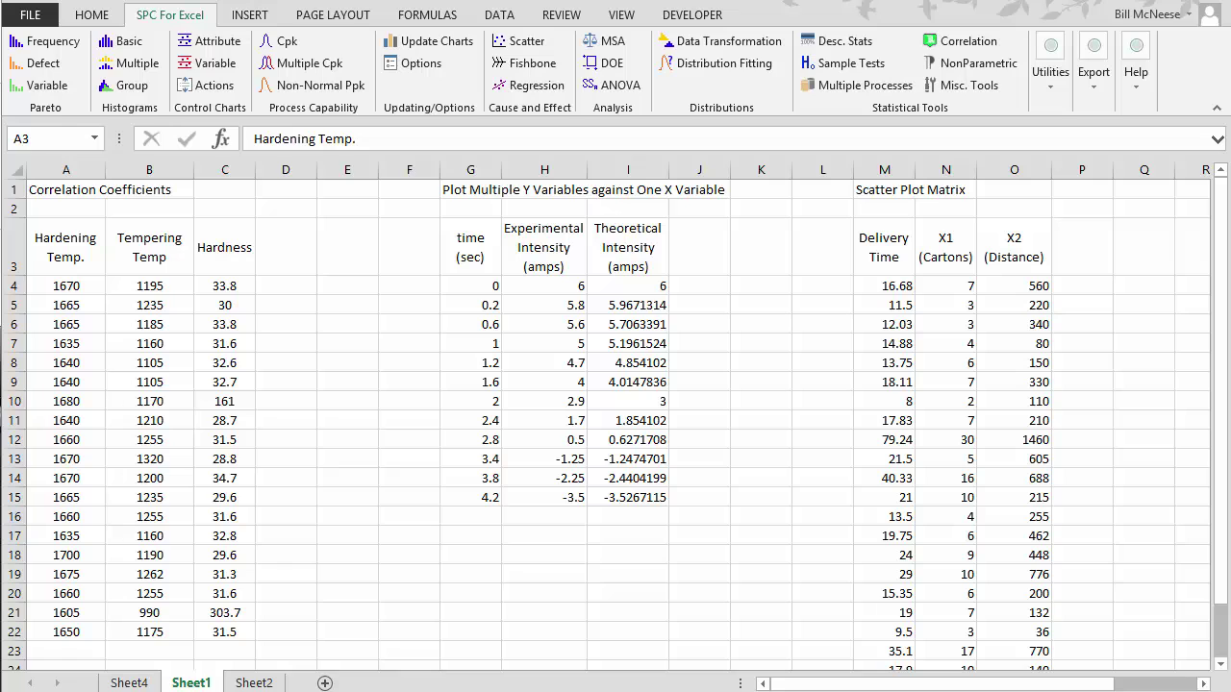
Create a Failure Mode and Effects Analysis template and review its process, failure mode and effects headings.
{"action": "left_click", "coordinate": [971, 44]}
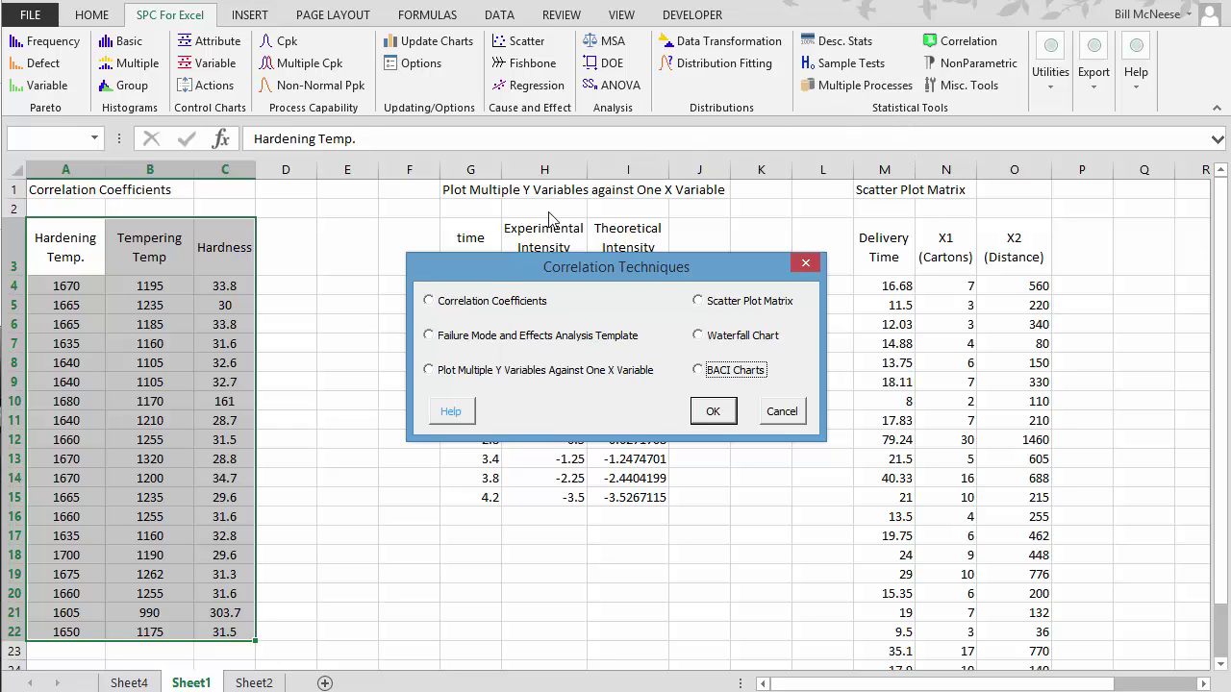
{"action": "left_click", "coordinate": [432, 337]}
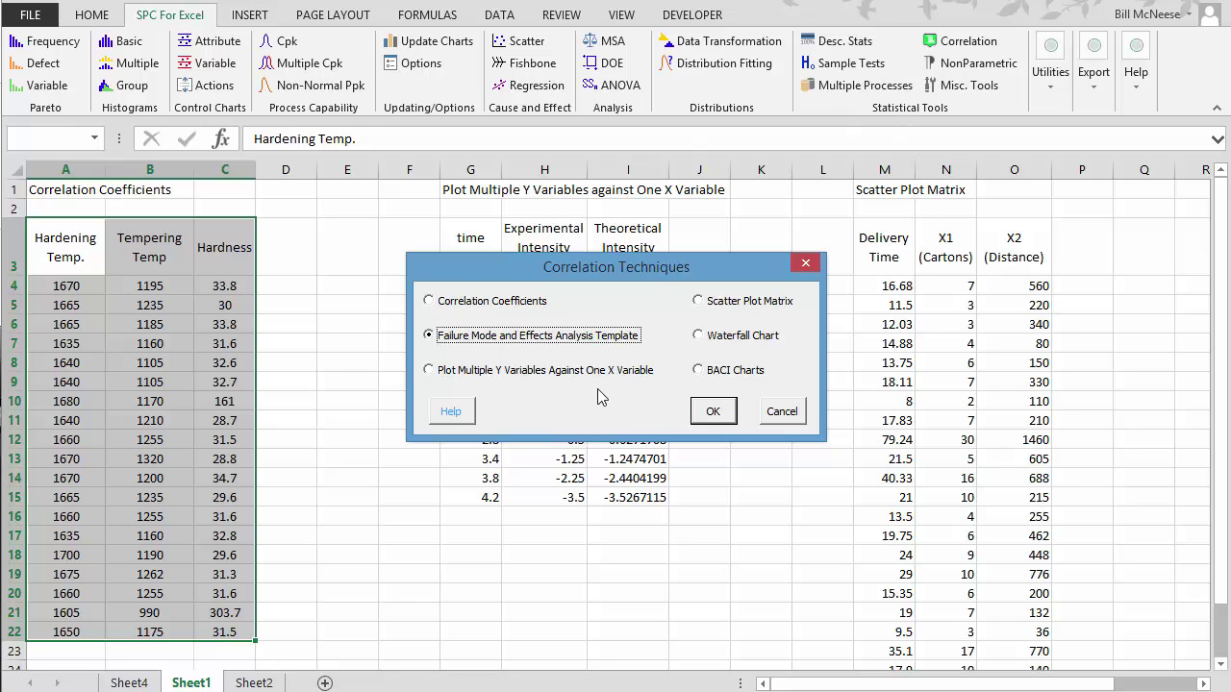
{"action": "left_click", "coordinate": [709, 411]}
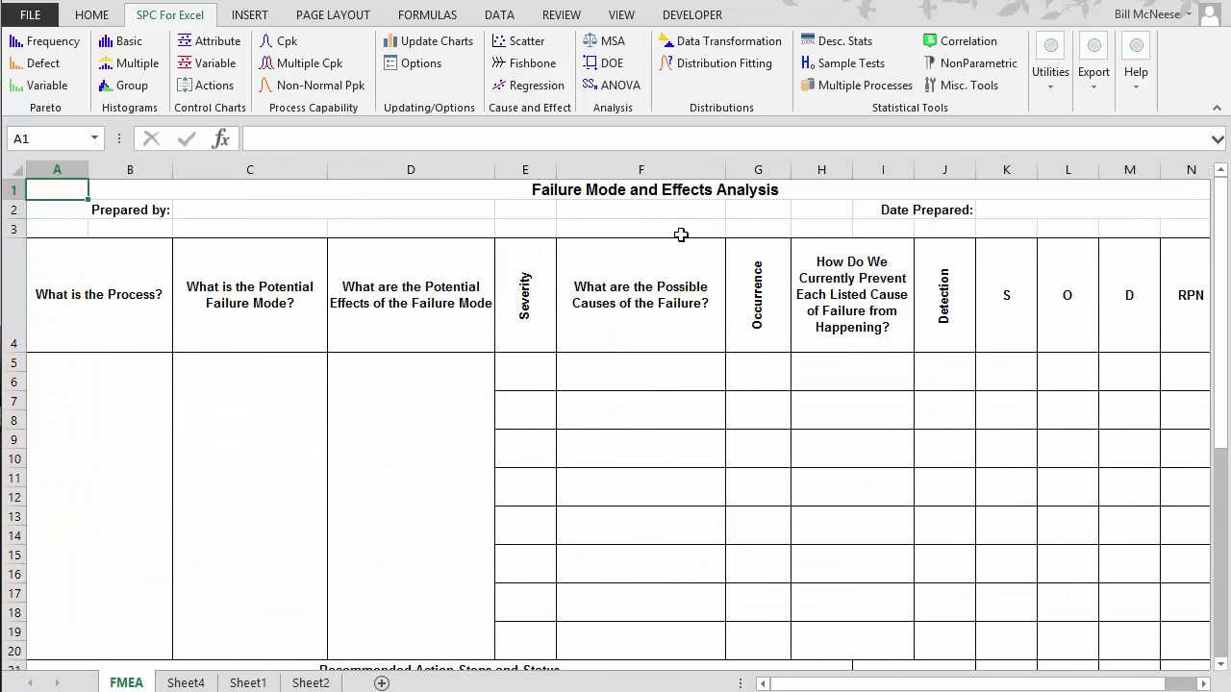
{"action": "left_click", "coordinate": [86, 295]}
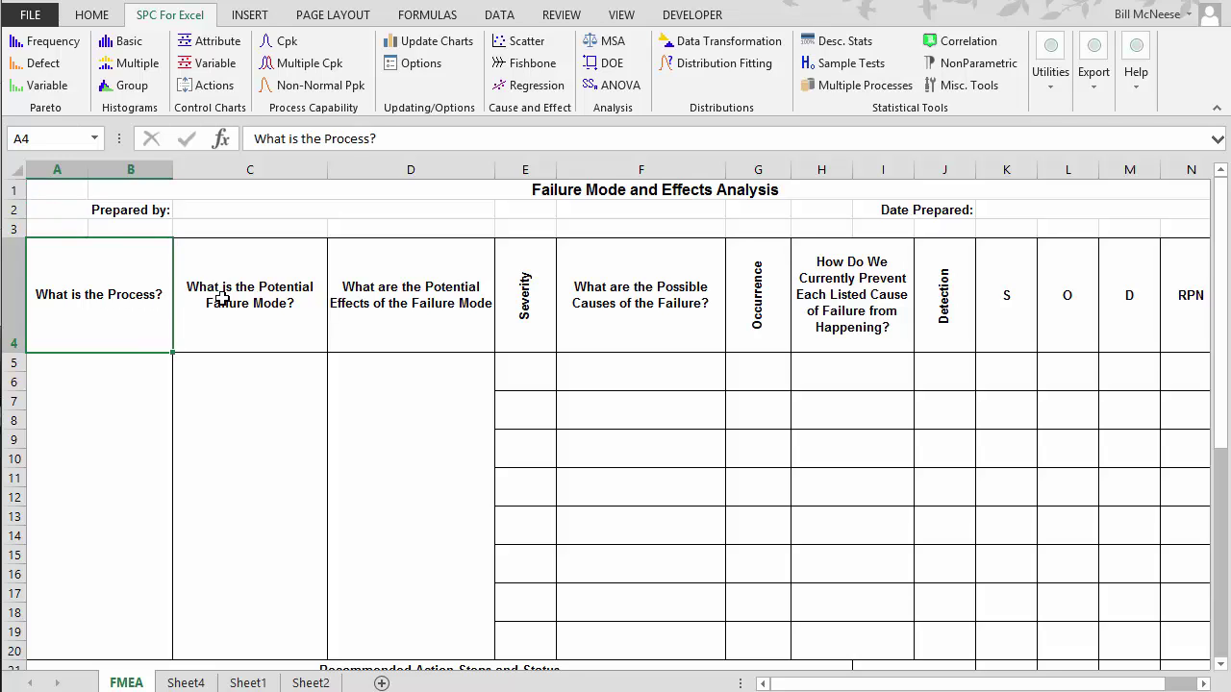
{"action": "left_click", "coordinate": [252, 291]}
{"action": "left_click", "coordinate": [381, 307]}
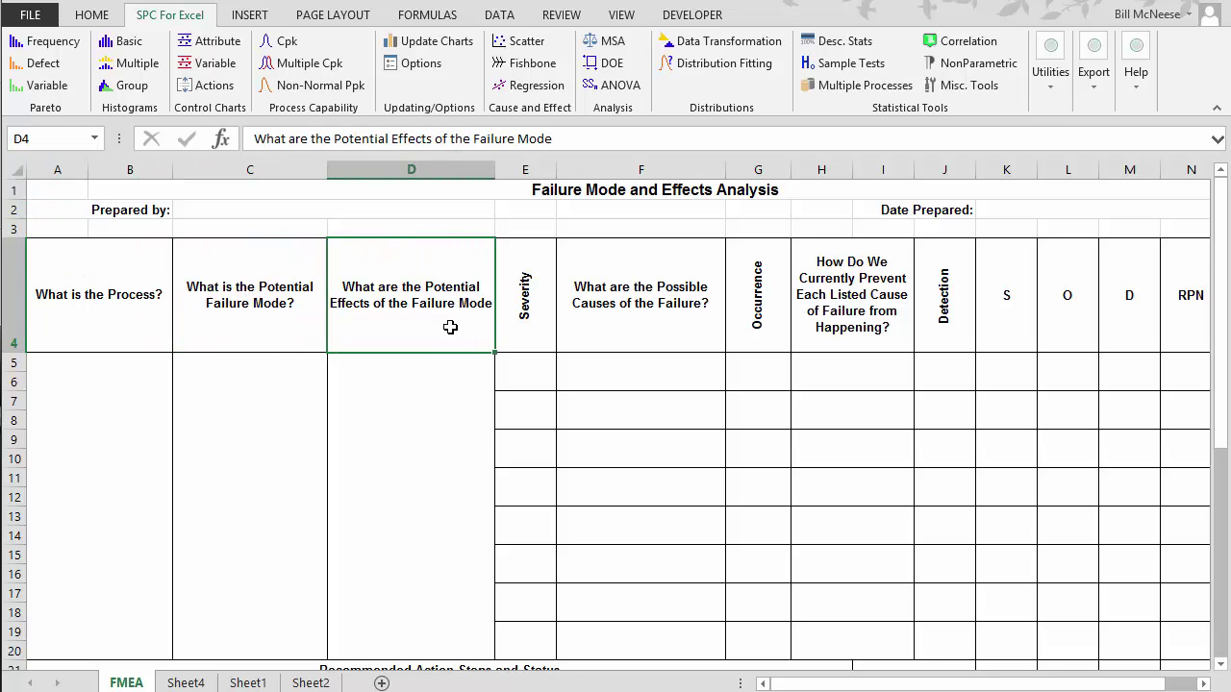
In the first row of the FMEA table, enter Severity 8, Occurrence 9 and Detection 10, and check the RPN.
{"action": "left_click", "coordinate": [537, 374]}
{"action": "type", "text": "8"}
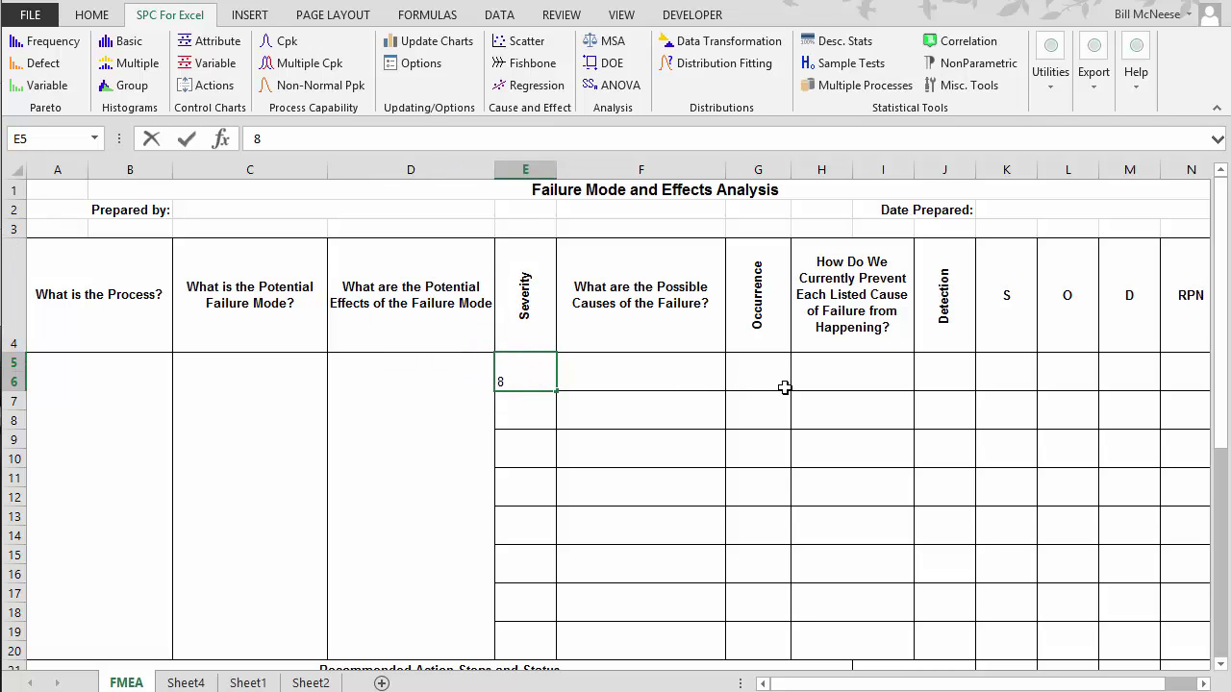
{"action": "key", "text": "Tab"}
{"action": "key", "text": "Tab"}
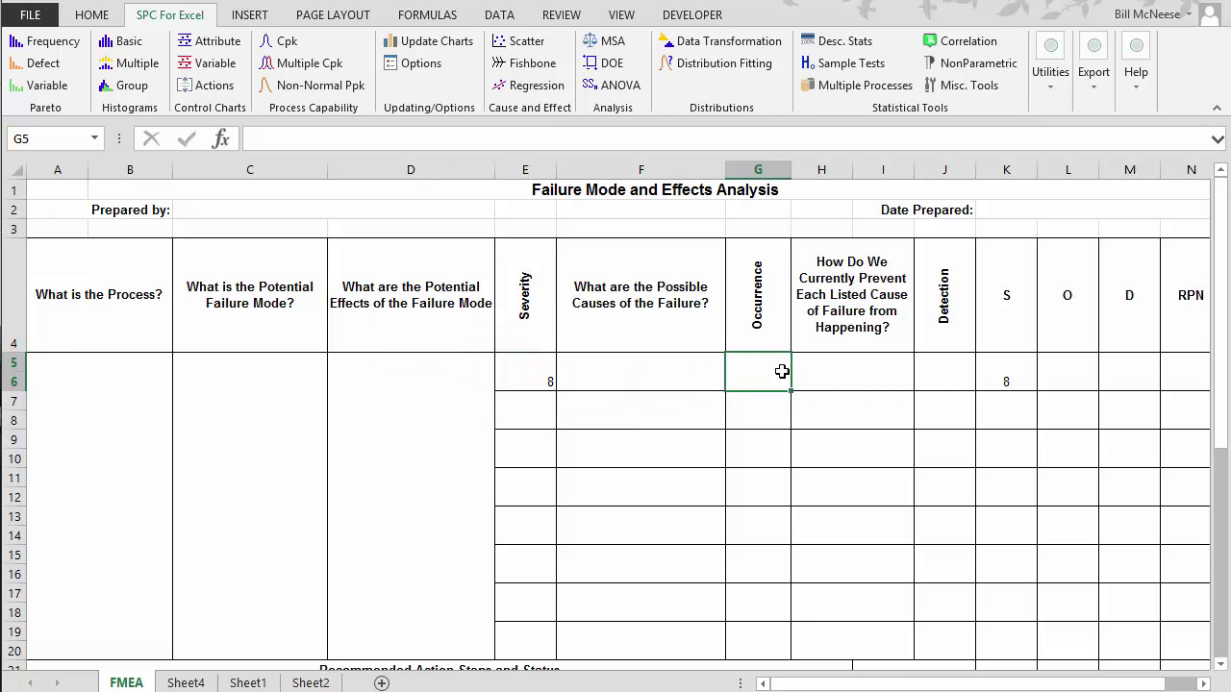
{"action": "type", "text": "9"}
{"action": "key", "text": "Return"}
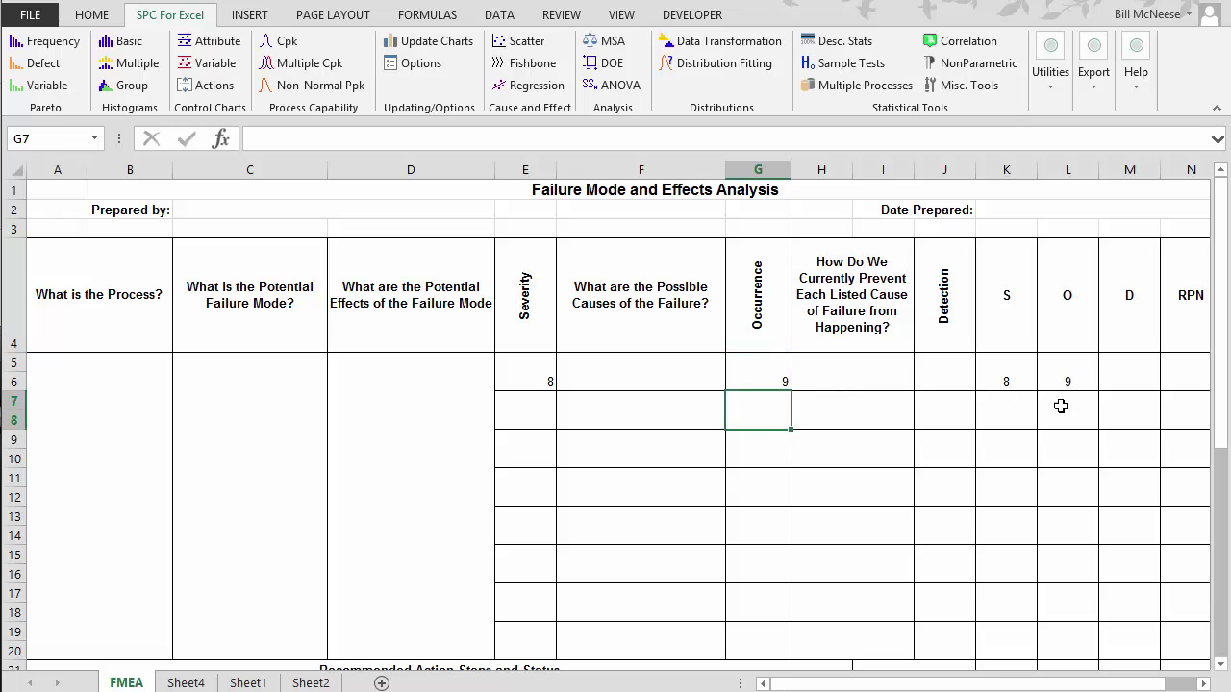
{"action": "left_click", "coordinate": [963, 372]}
{"action": "type", "text": "10"}
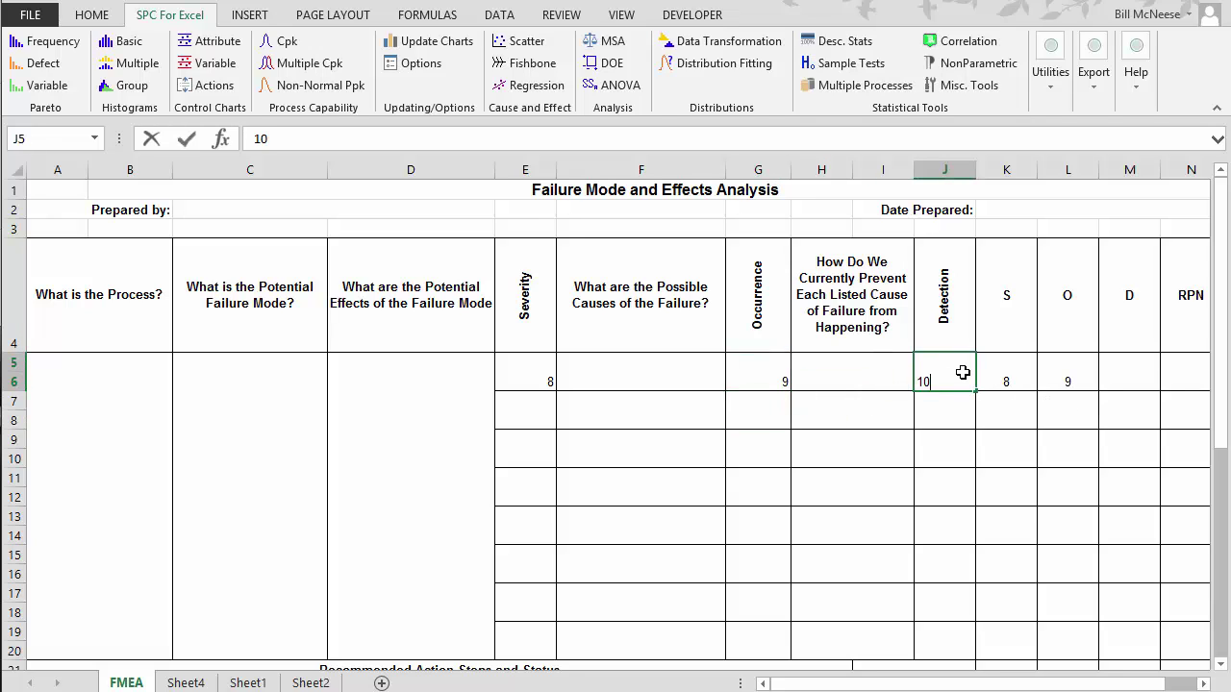
{"action": "key", "text": "Return"}
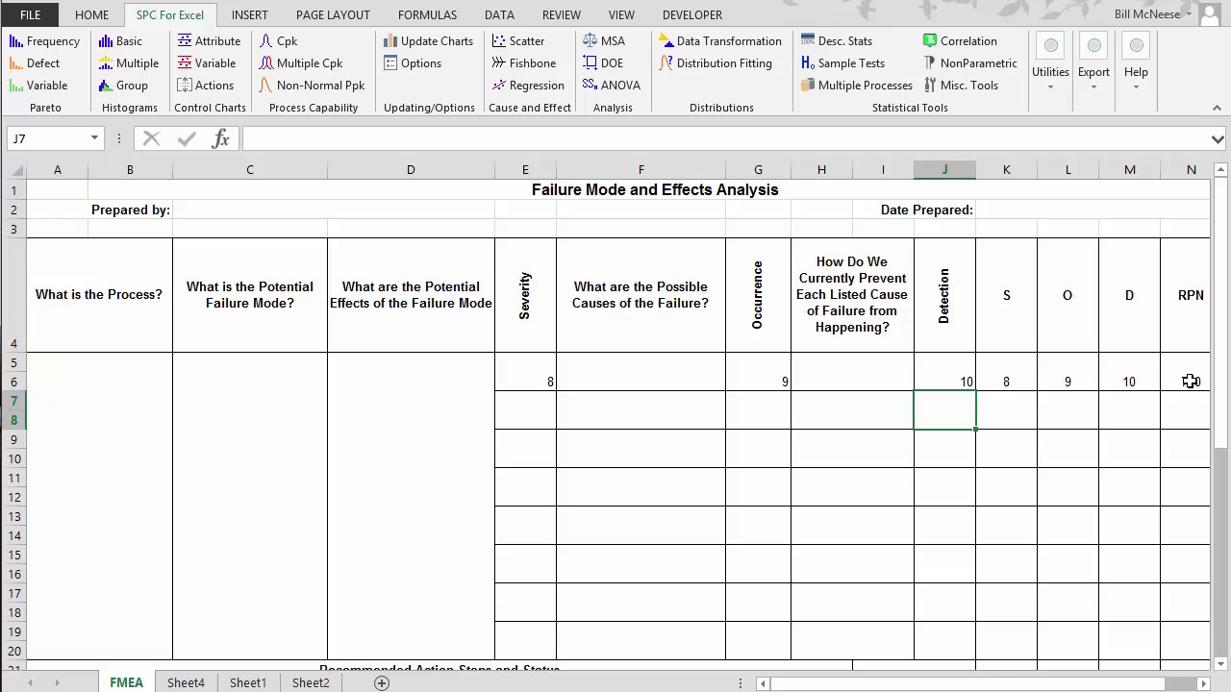
{"action": "mouse_move", "coordinate": [1220, 381]}
{"action": "left_mouse_down"}
{"action": "mouse_move", "coordinate": [1220, 589]}
{"action": "mouse_move", "coordinate": [1219, 382]}
{"action": "left_mouse_up"}
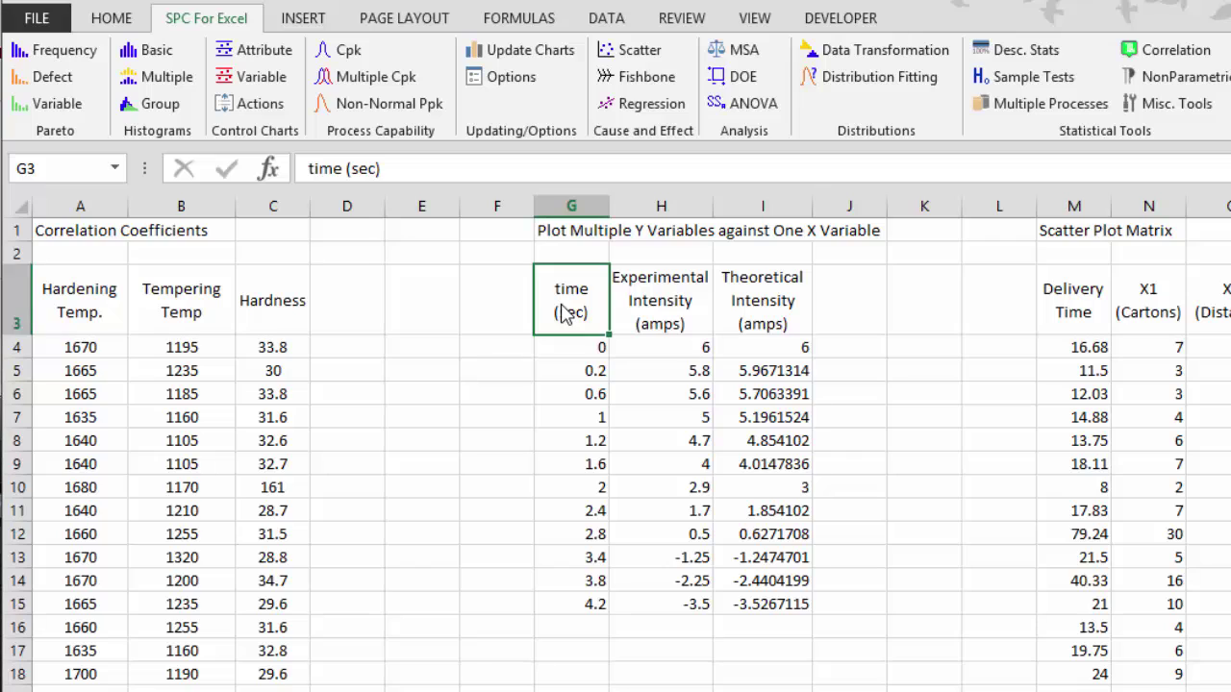
Plot Experimental and Theoretical Intensity against time (sec) from G3:I15 as a multiple-Y-variable chart titled Test.
{"action": "left_click", "coordinate": [658, 313]}
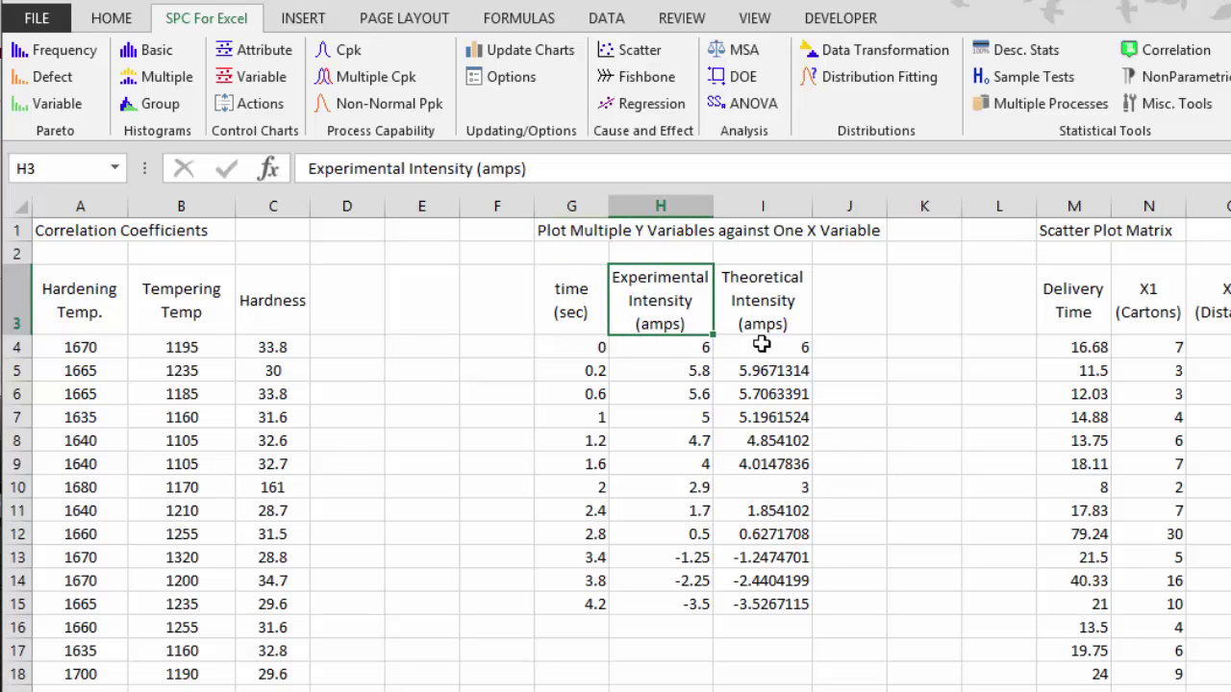
{"action": "left_click", "coordinate": [763, 310]}
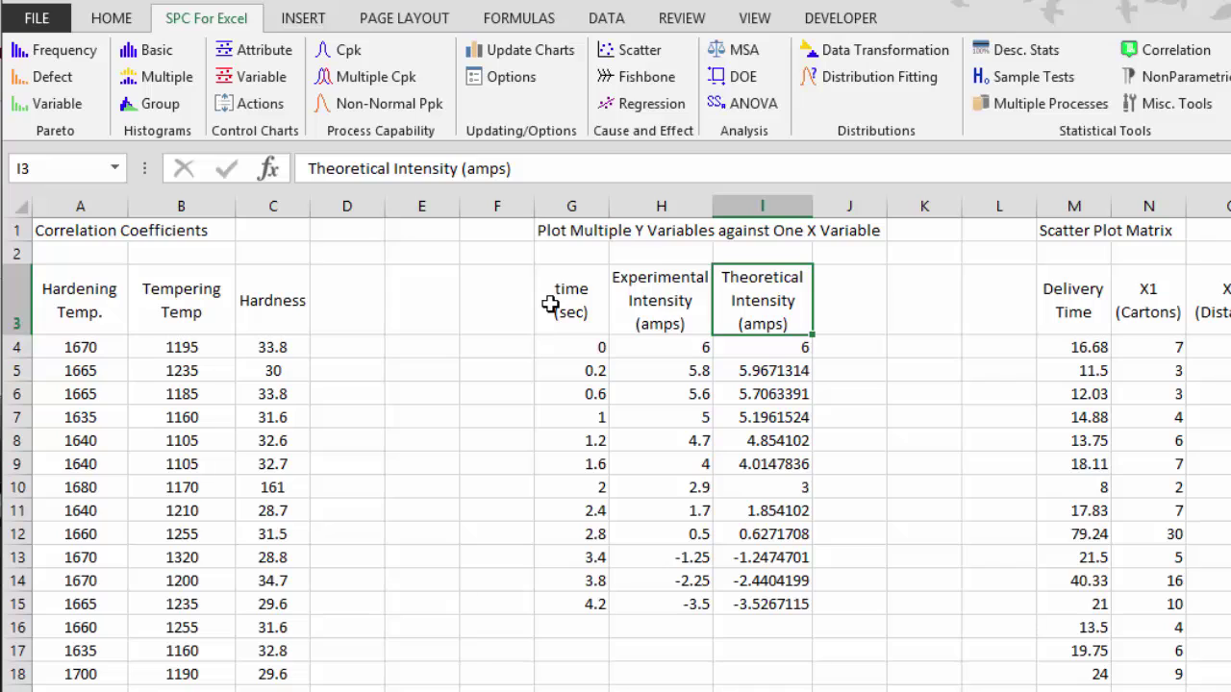
{"action": "mouse_move", "coordinate": [550, 305]}
{"action": "left_mouse_down"}
{"action": "mouse_move", "coordinate": [753, 385]}
{"action": "mouse_move", "coordinate": [750, 593]}
{"action": "left_mouse_up"}
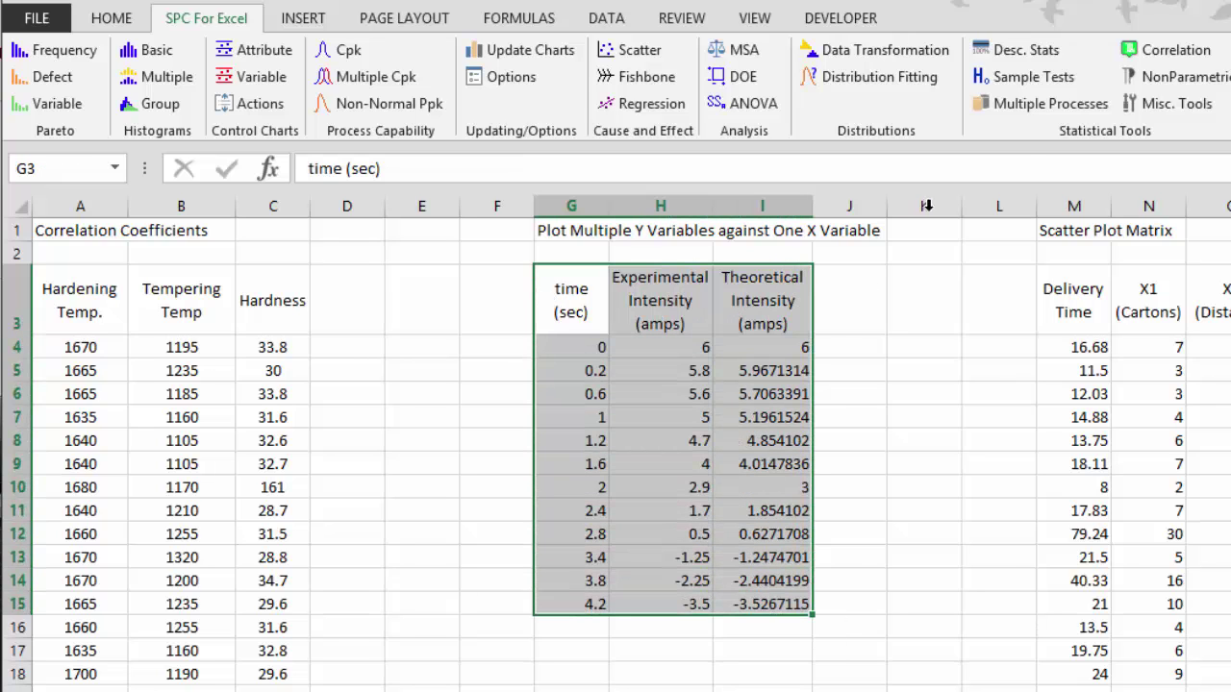
{"action": "left_click", "coordinate": [1175, 56]}
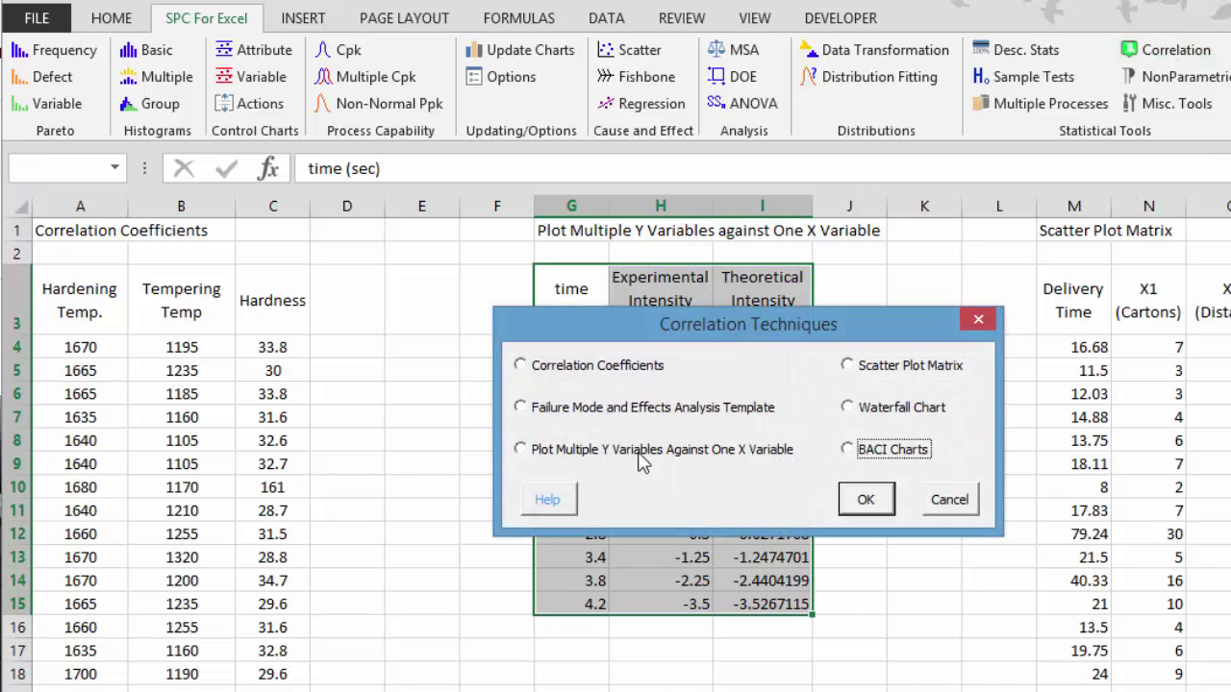
{"action": "left_click", "coordinate": [644, 462]}
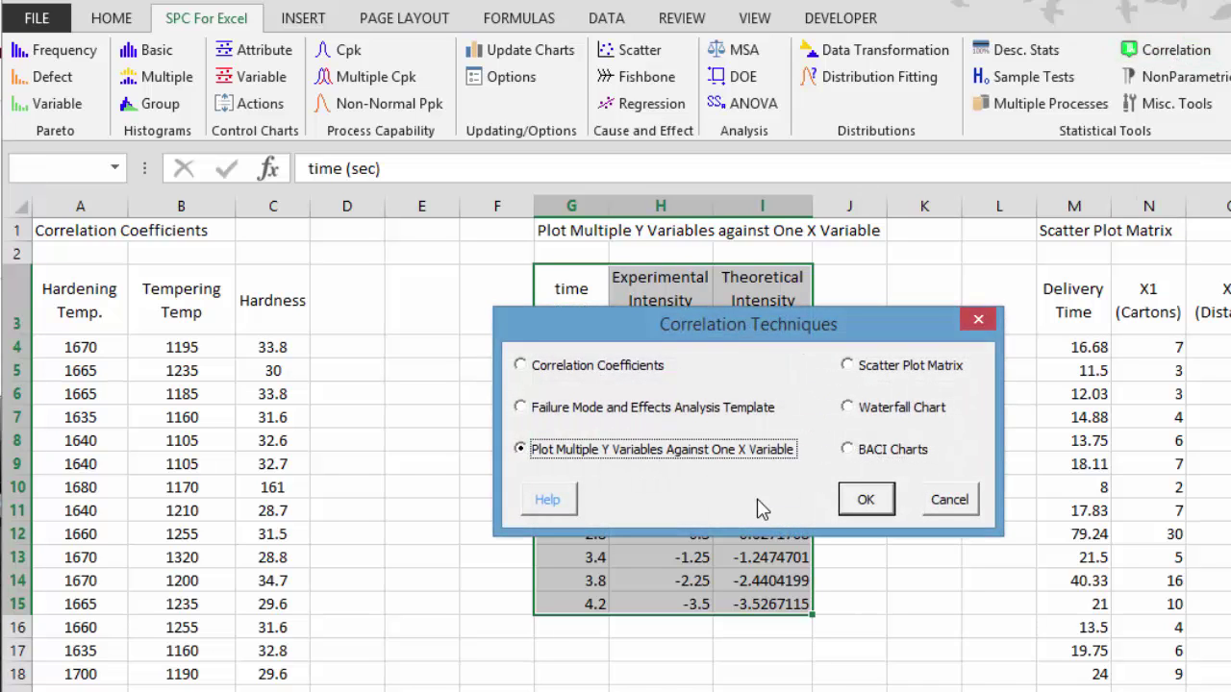
{"action": "left_click", "coordinate": [853, 508]}
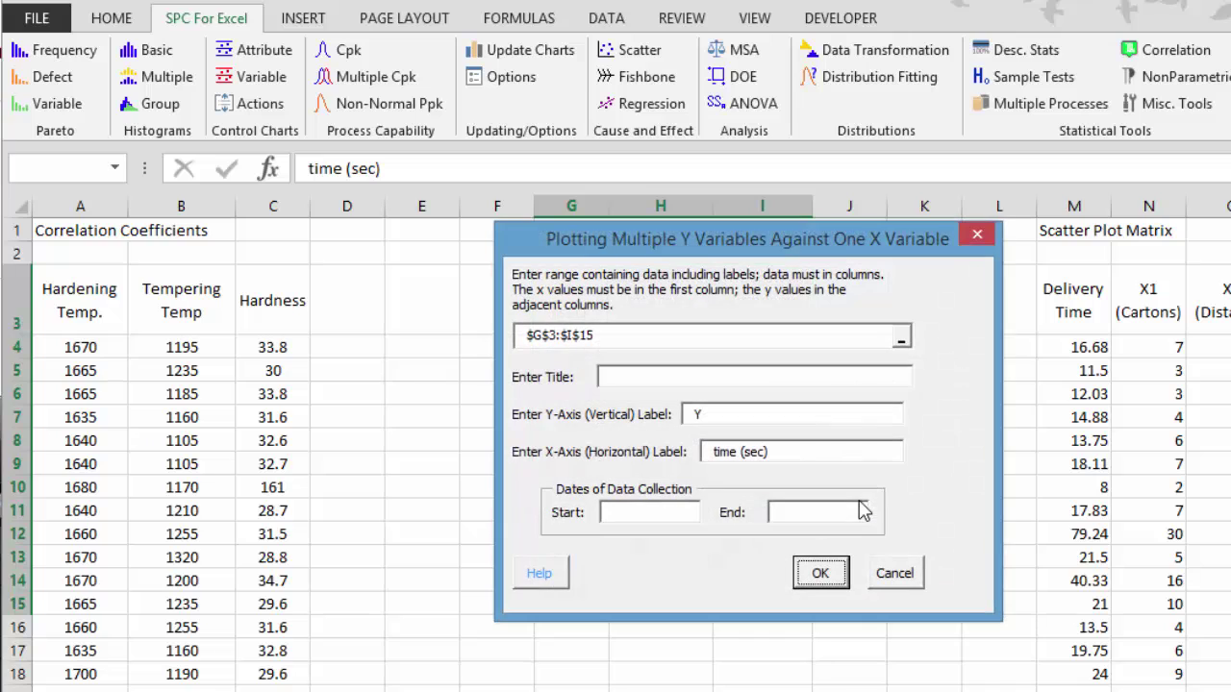
{"action": "left_click", "coordinate": [637, 377]}
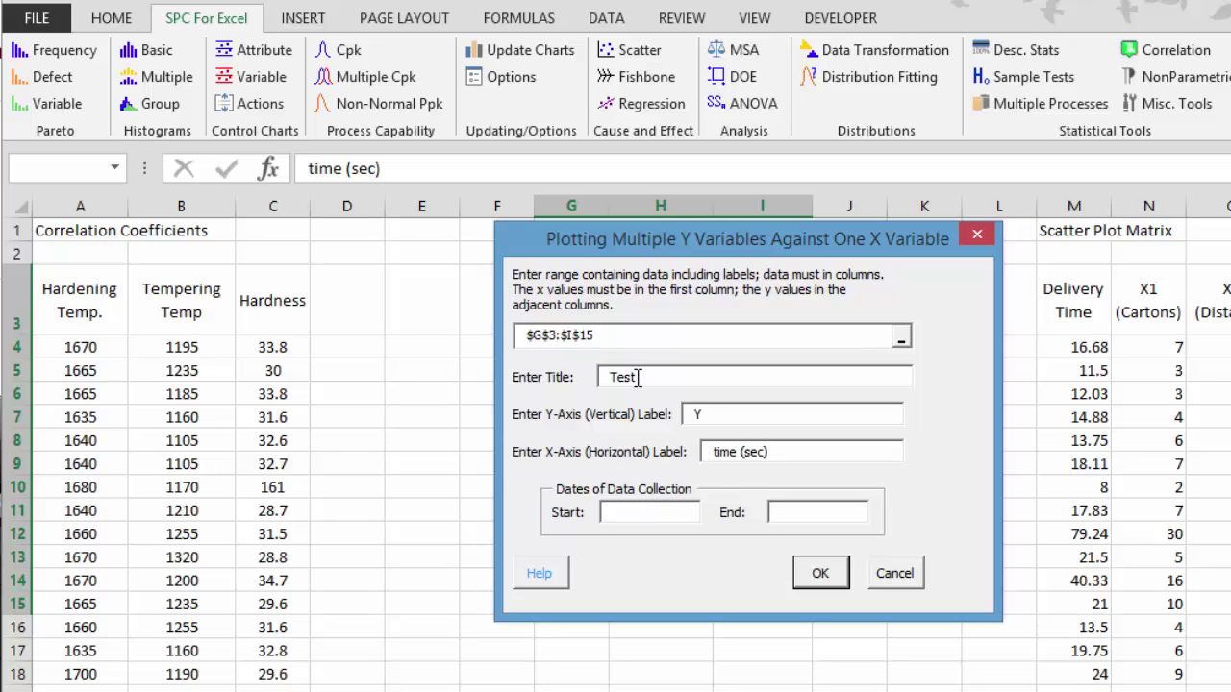
{"action": "left_click", "coordinate": [804, 565]}
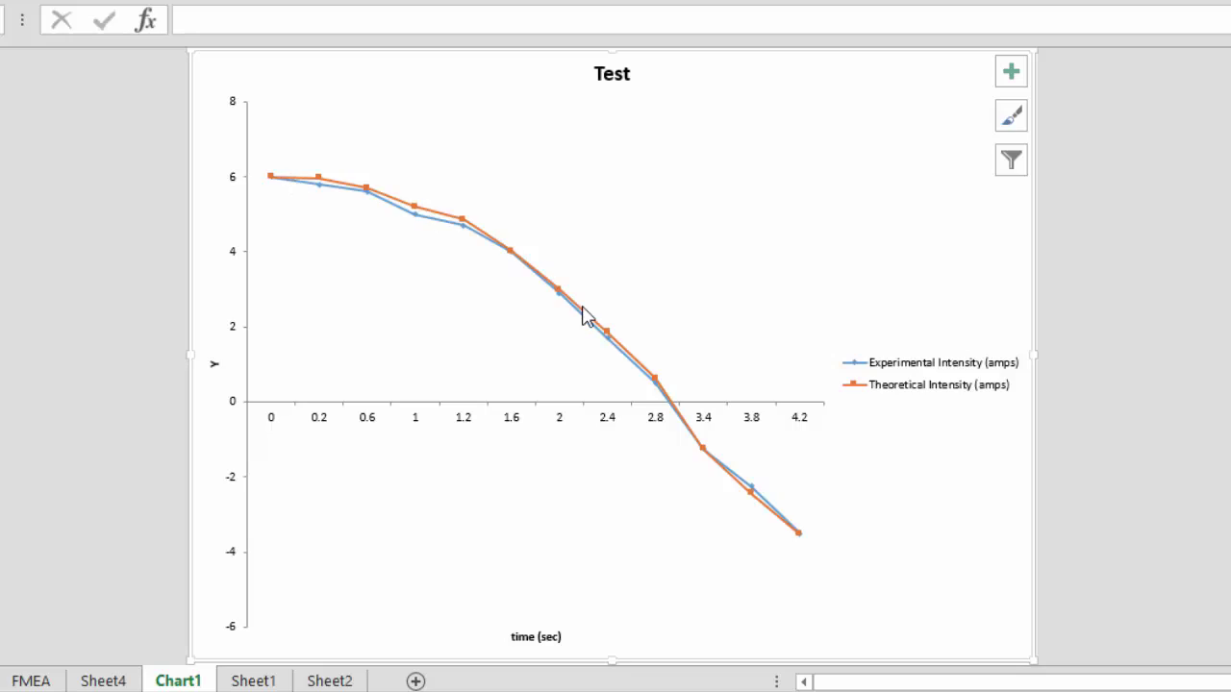
Create a scatter plot matrix of Delivery Time, X1 (Cartons) and X2 (Distance) from M3:O28, including best fit line and R Squared.
{"action": "left_click", "coordinate": [70, 279]}
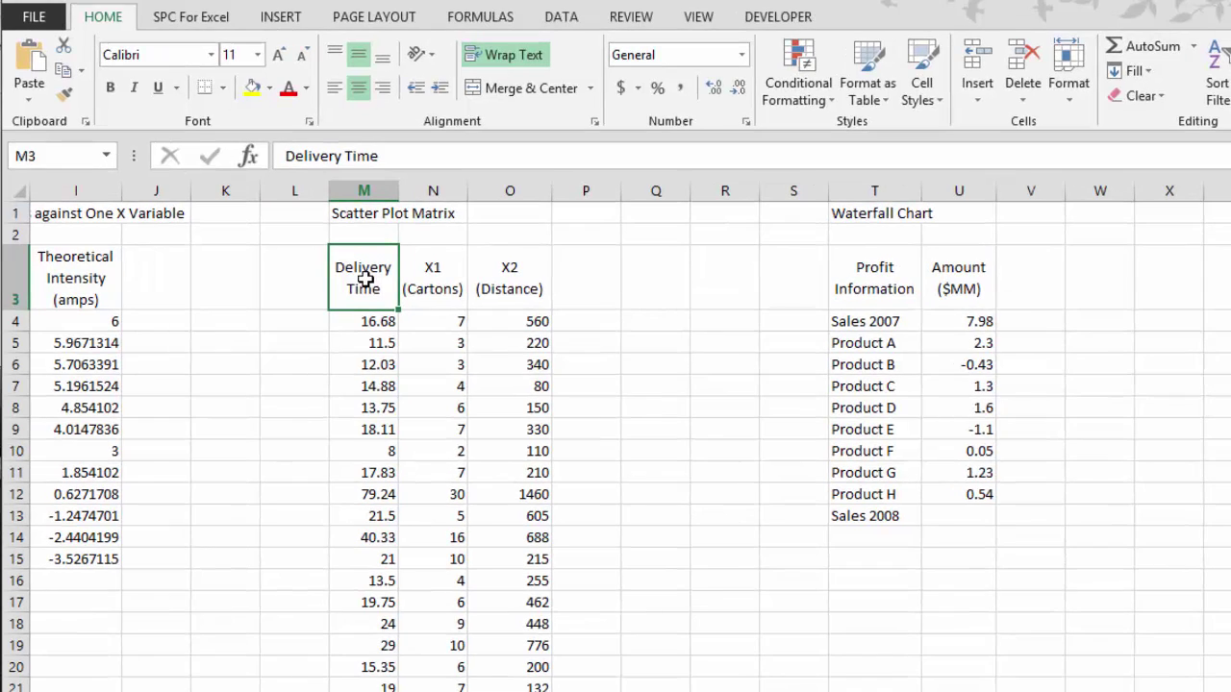
{"action": "left_click", "coordinate": [426, 293]}
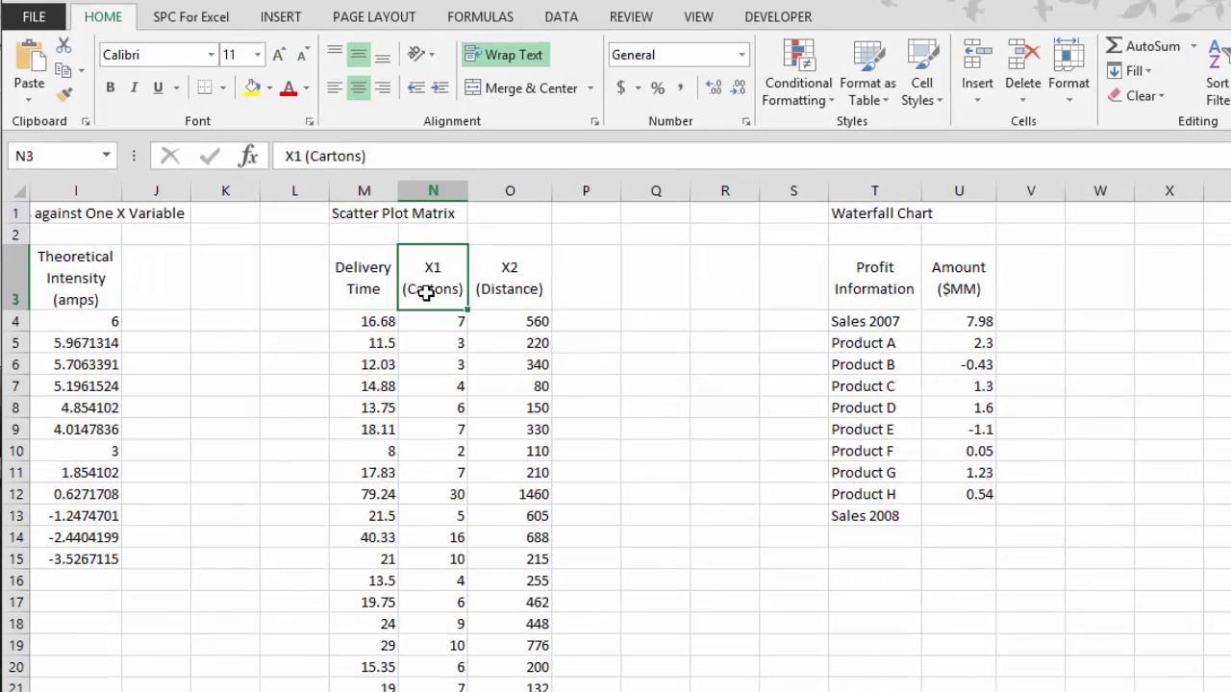
{"action": "left_click", "coordinate": [518, 304]}
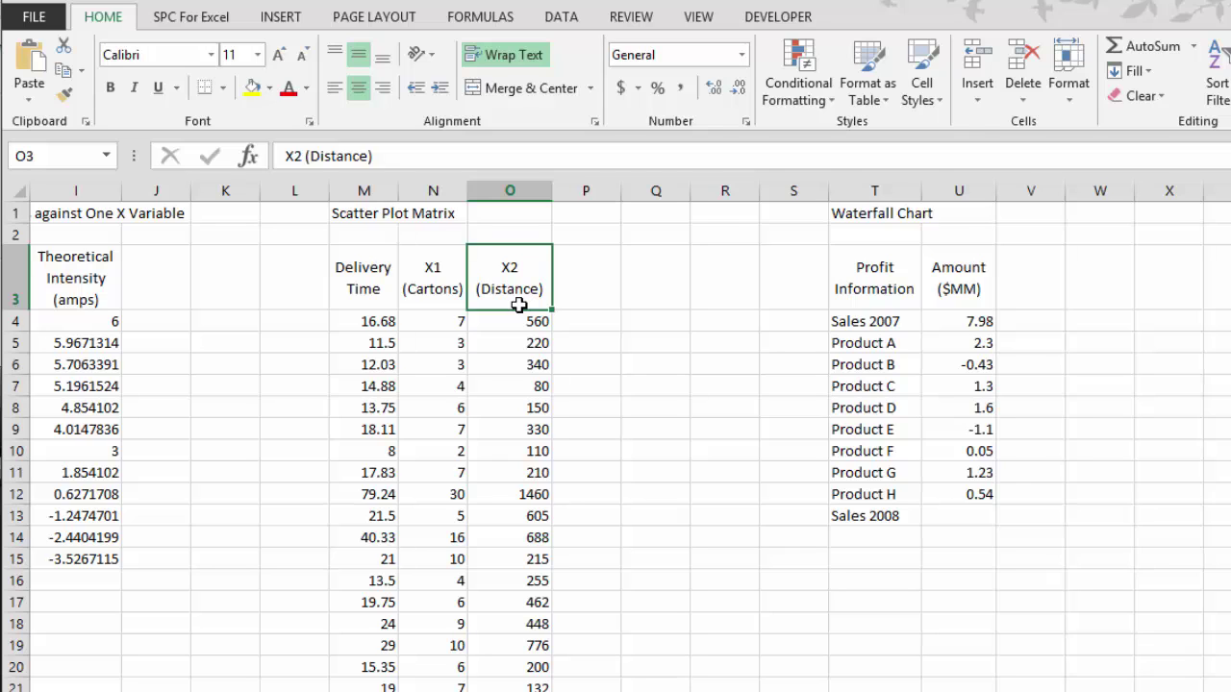
{"action": "left_click_drag", "start_coordinate": [346, 273], "coordinate": [539, 691]}
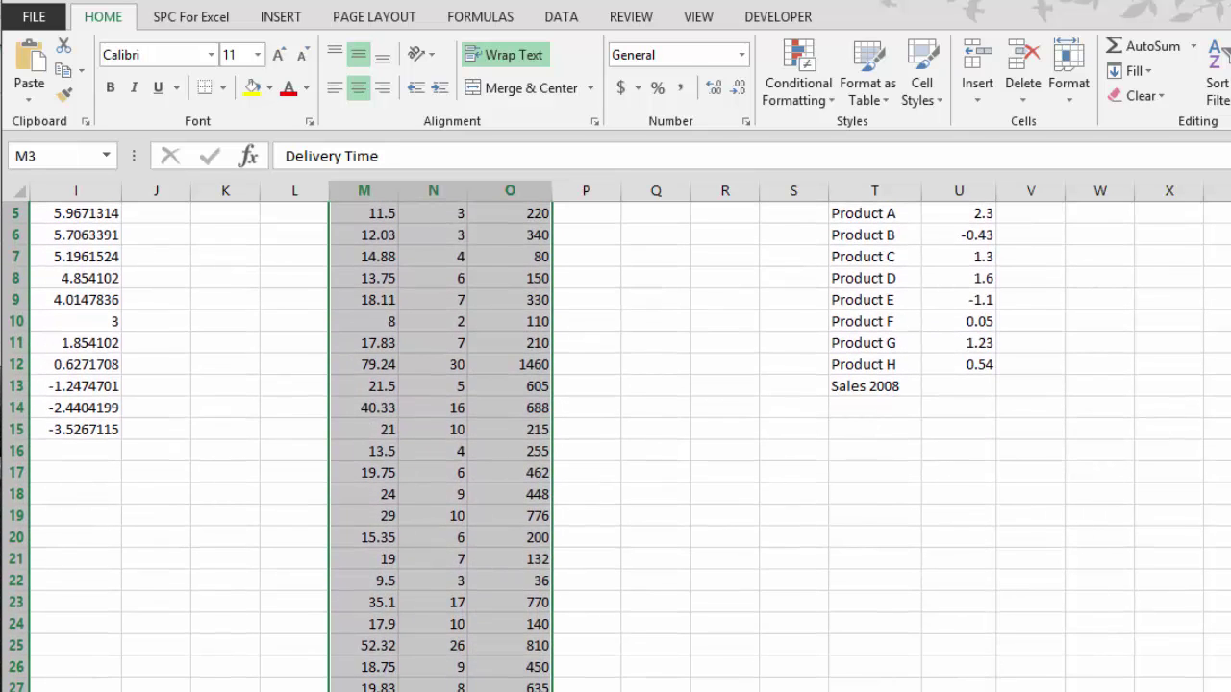
{"action": "scroll", "coordinate": [673, 289], "scroll_direction": "up", "scroll_amount": 2}
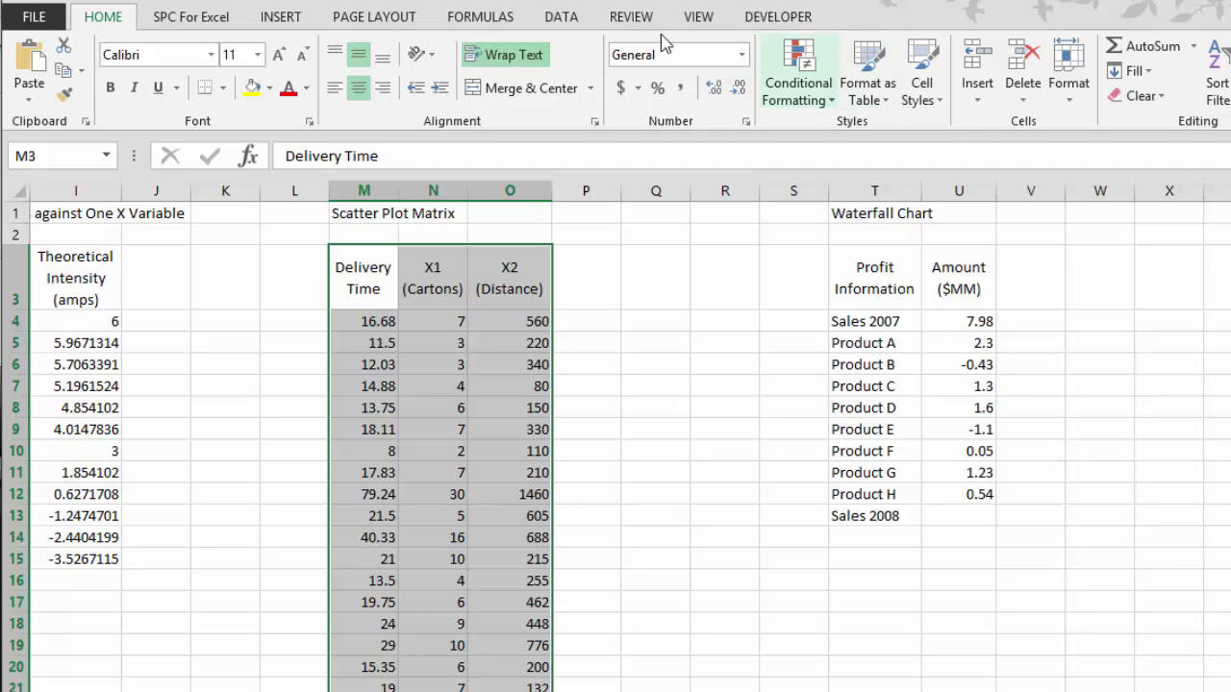
{"action": "left_click", "coordinate": [223, 20]}
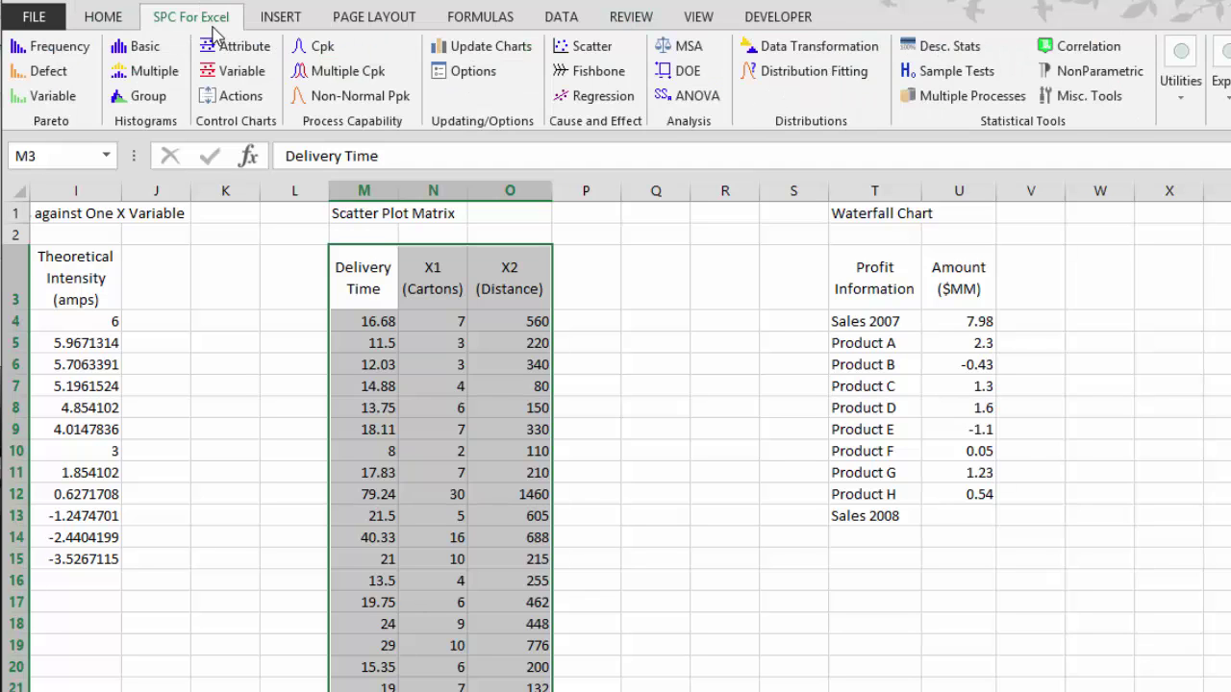
{"action": "left_click", "coordinate": [1096, 48]}
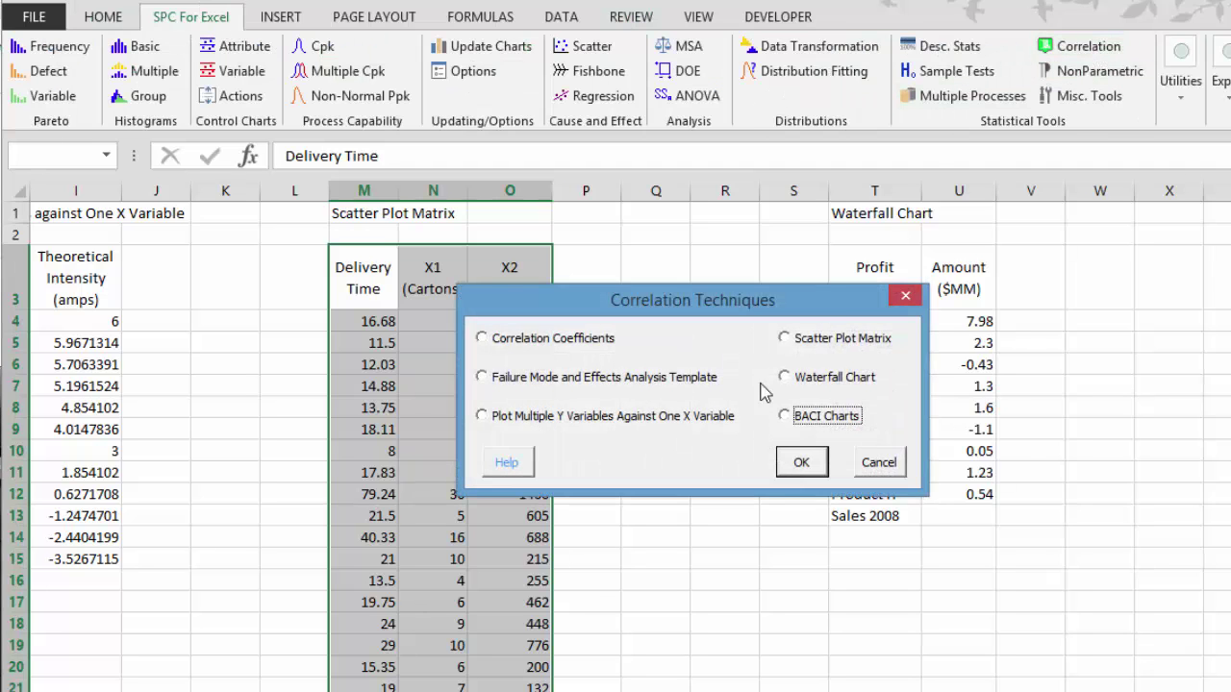
{"action": "left_click", "coordinate": [815, 346]}
{"action": "left_click", "coordinate": [802, 464]}
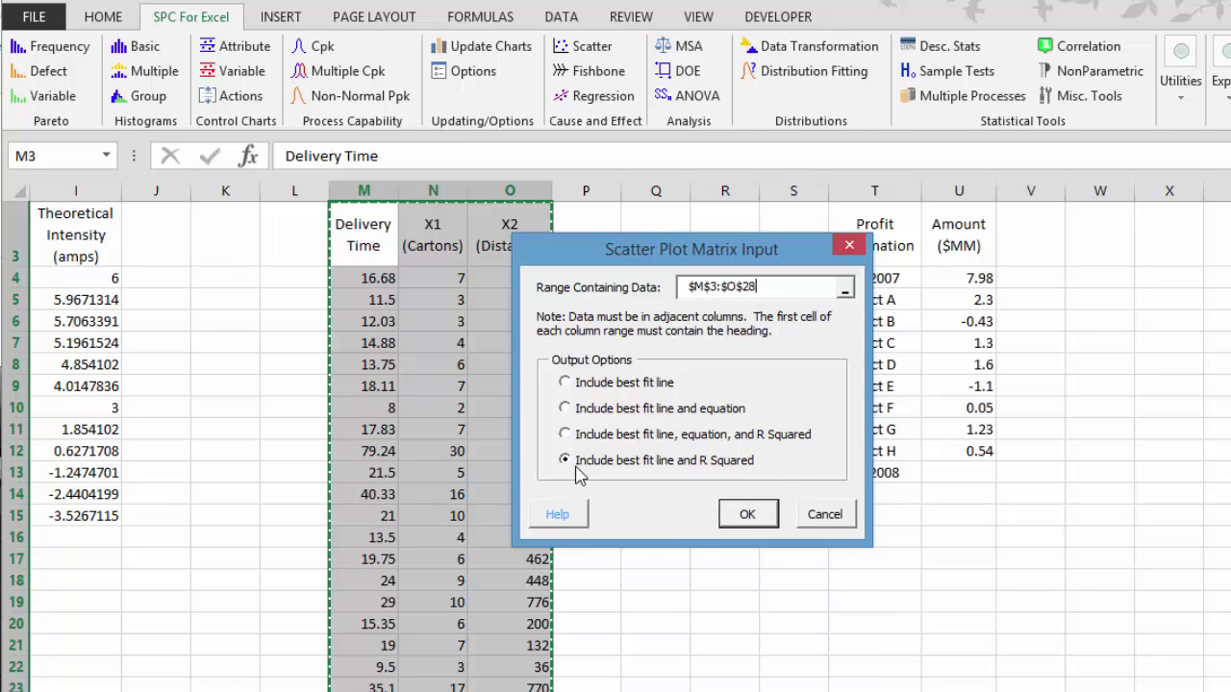
{"action": "left_click", "coordinate": [747, 513]}
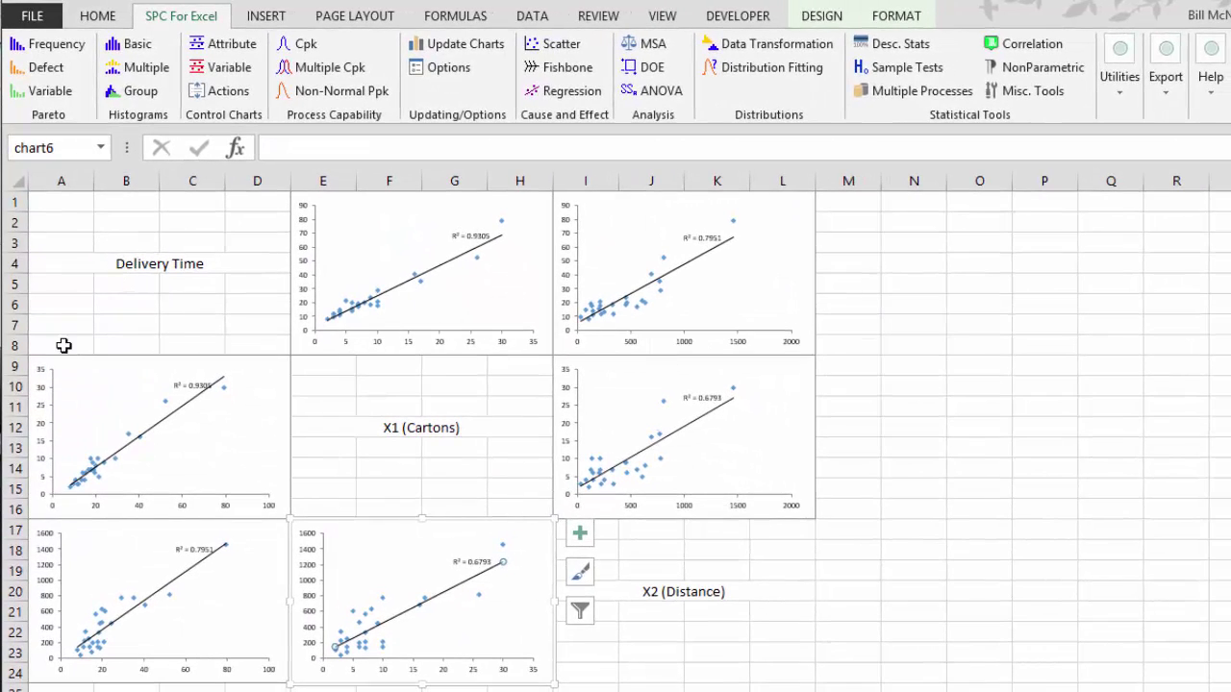
Examine how the scatter plot matrix pairs Delivery Time, X1 (Cartons) and X2 (Distance) across its rows and columns.
{"action": "left_click", "coordinate": [126, 265]}
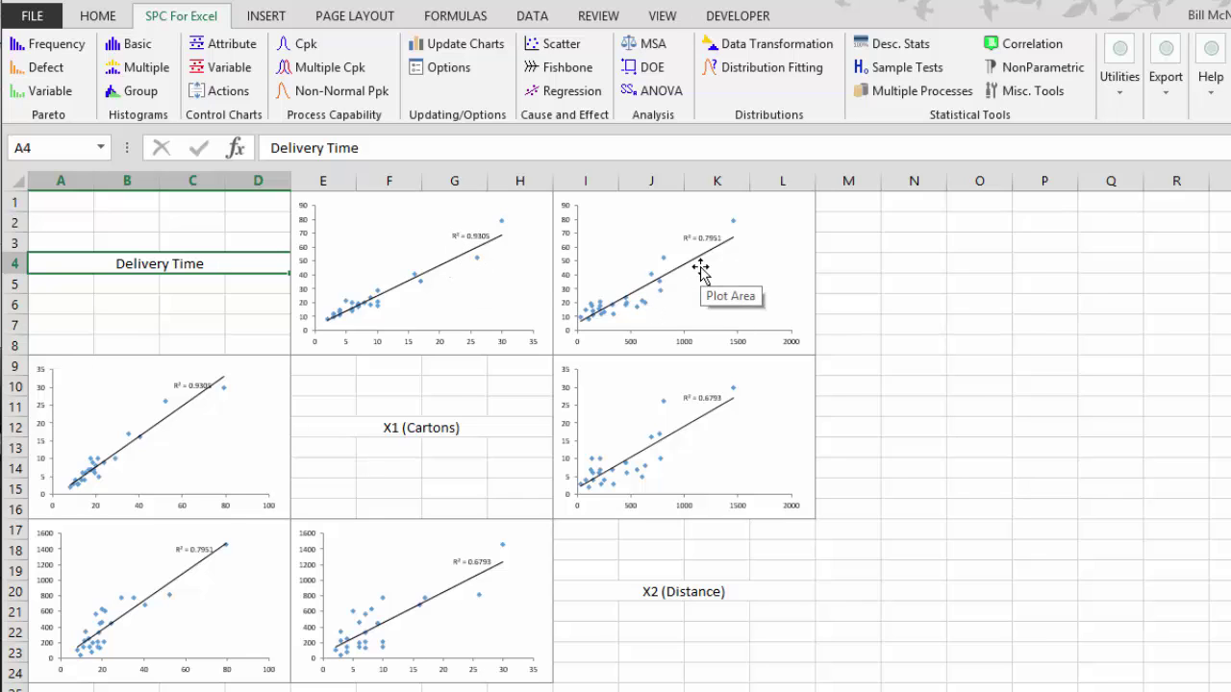
{"action": "left_click", "coordinate": [402, 423]}
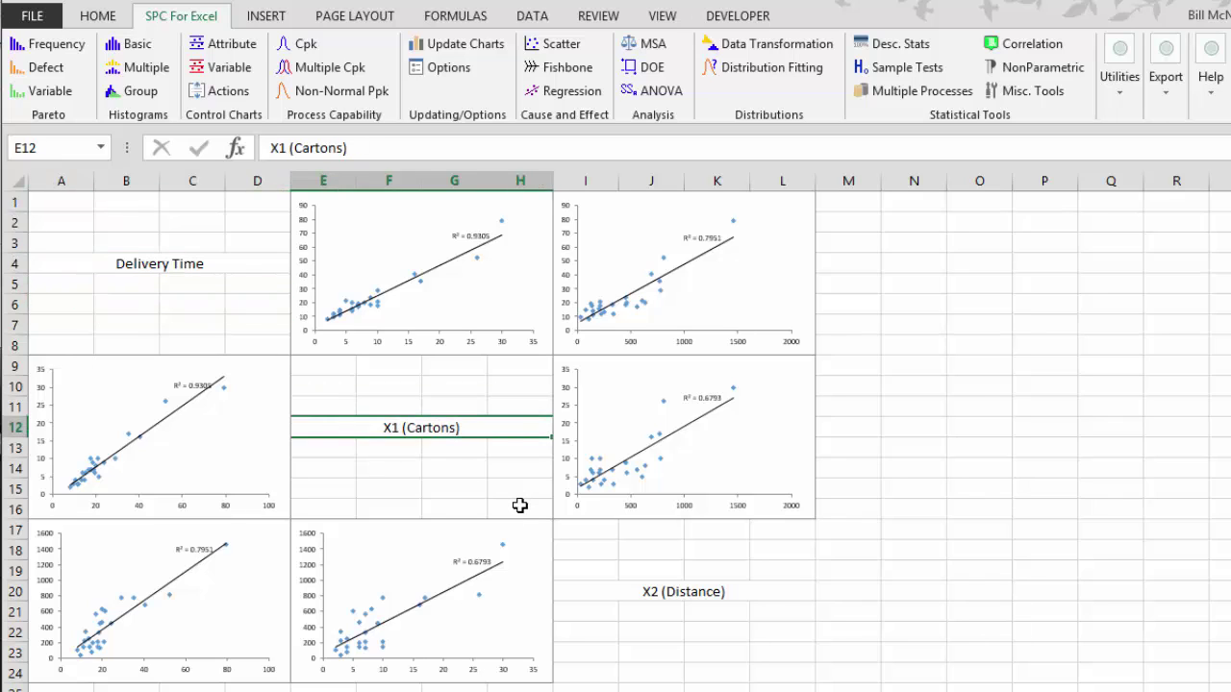
{"action": "left_click", "coordinate": [104, 262]}
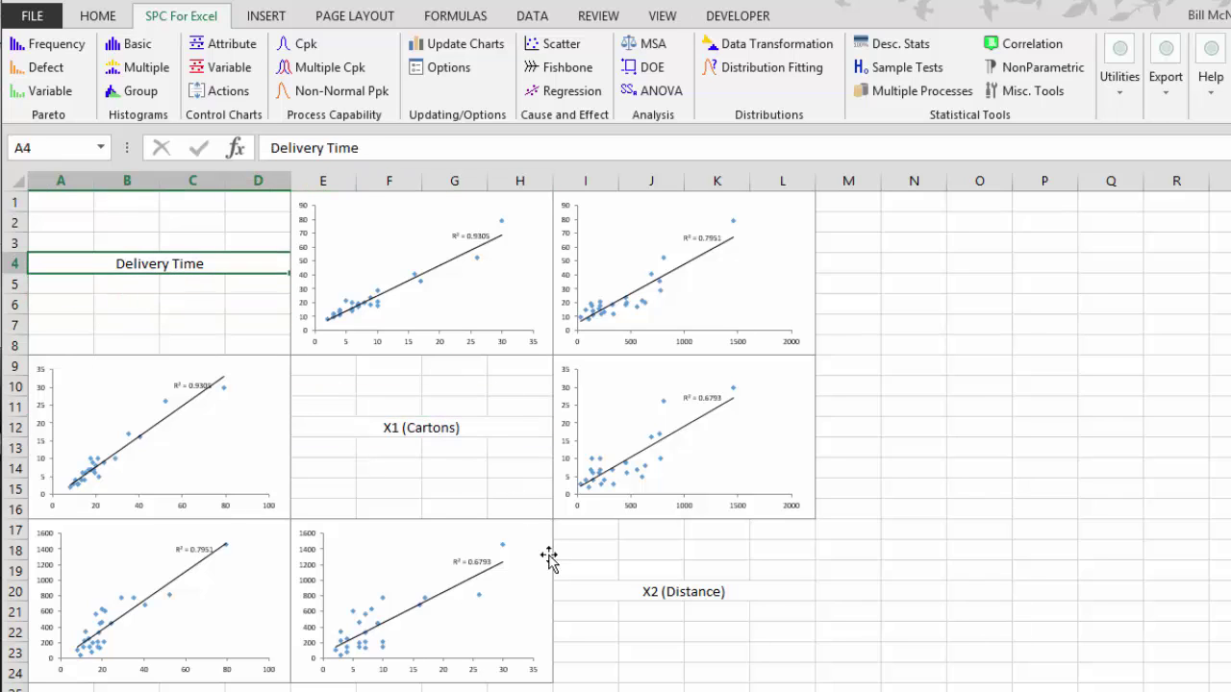
{"action": "left_click", "coordinate": [667, 594]}
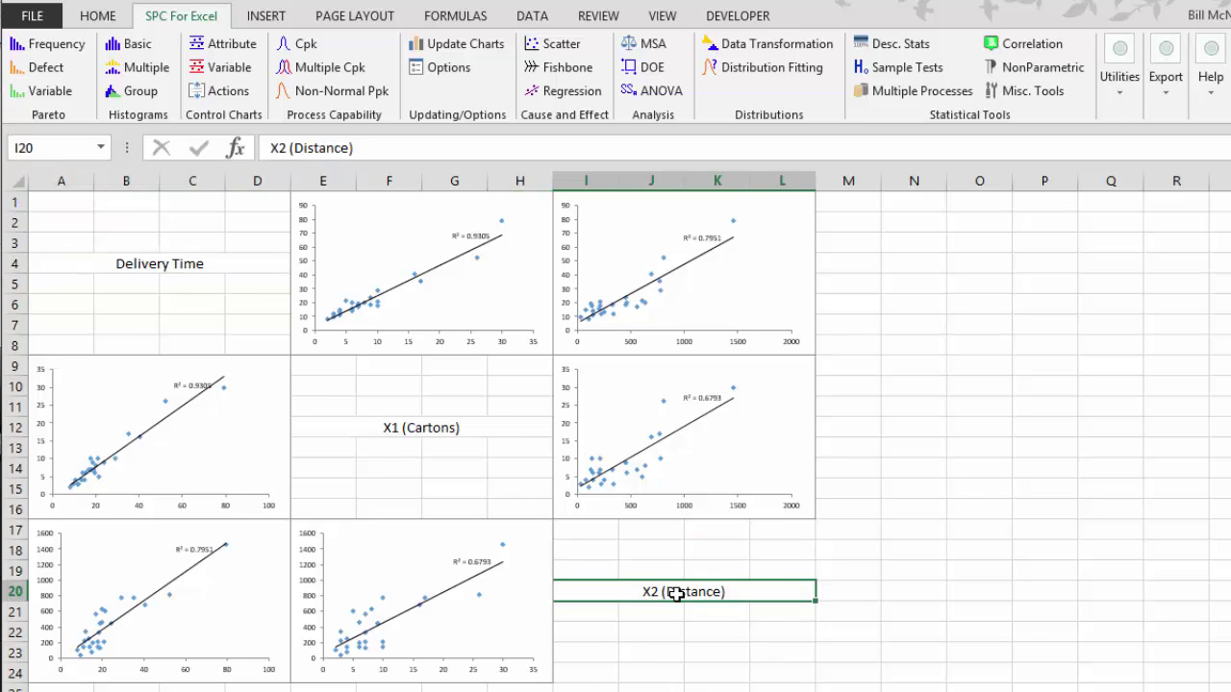
{"action": "left_click", "coordinate": [401, 448]}
{"action": "left_click", "coordinate": [143, 304]}
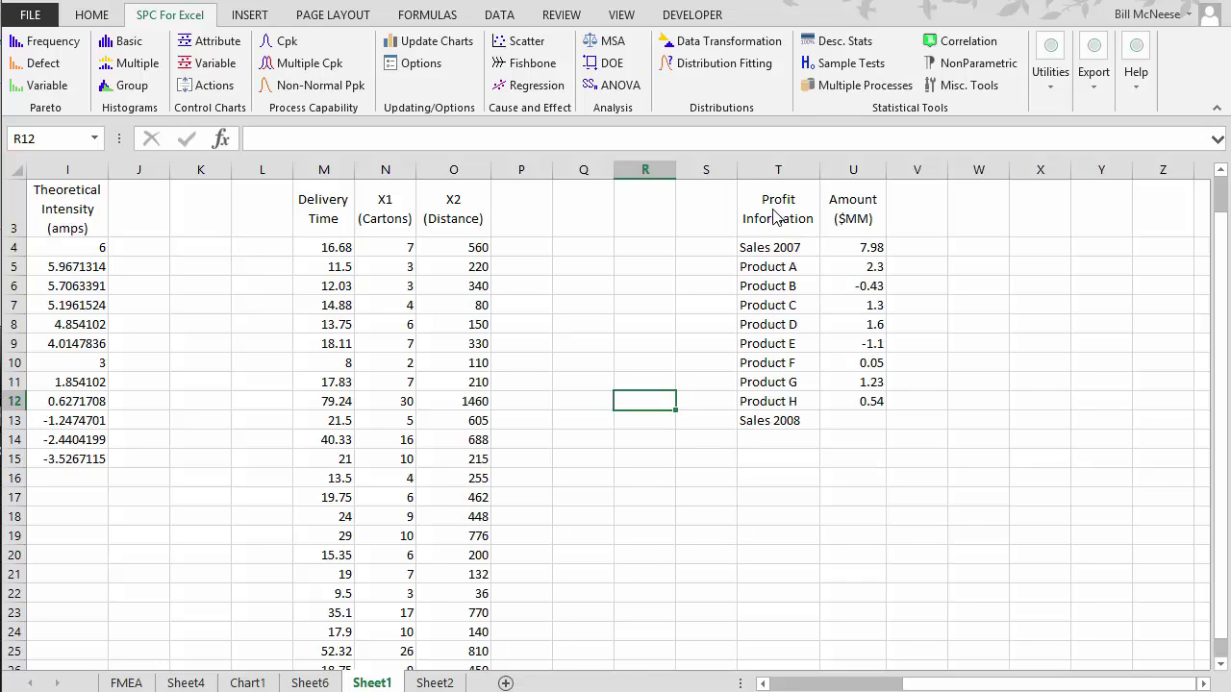
Create a waterfall chart named Waterfall from the profit data in T3:U13, using the headings as title and y-axis label, and check its bars.
{"action": "left_click", "coordinate": [787, 248]}
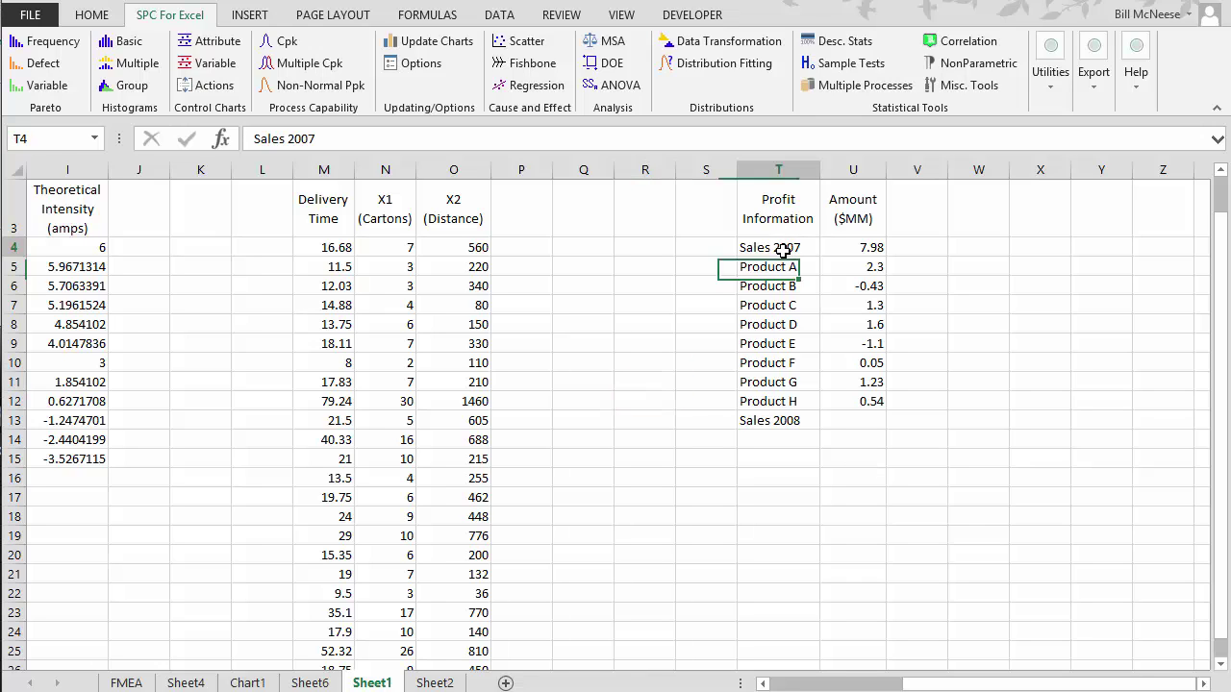
{"action": "left_click", "coordinate": [850, 248]}
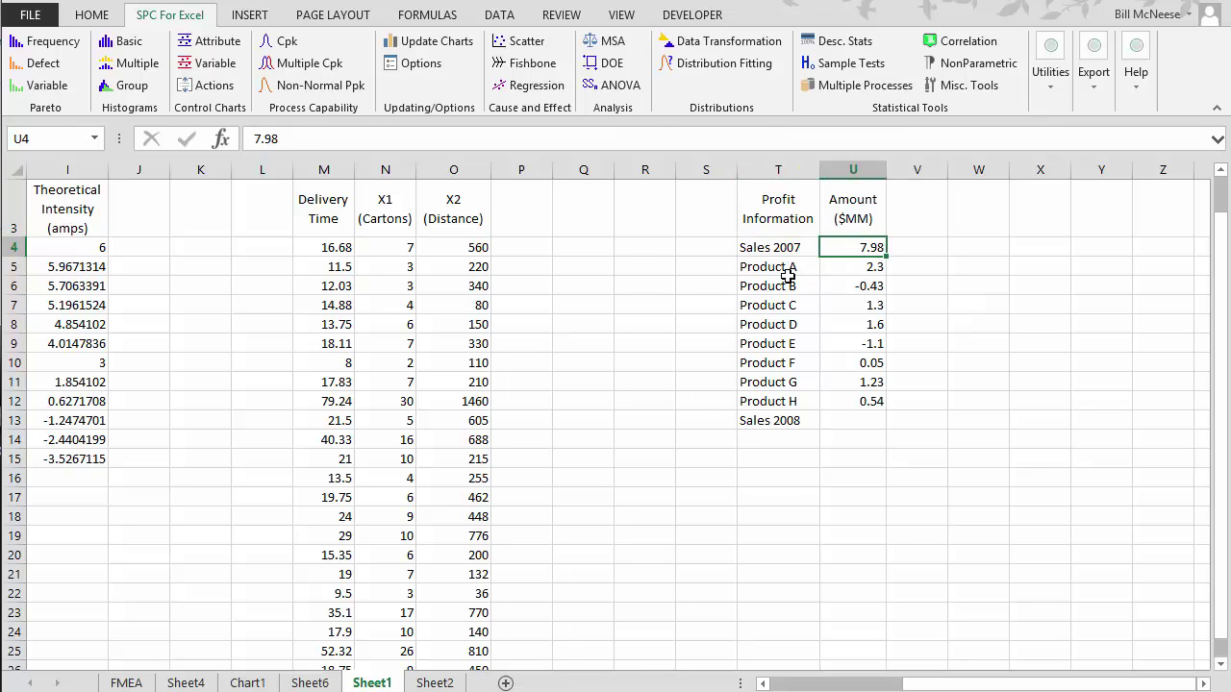
{"action": "left_click_drag", "start_coordinate": [784, 269], "coordinate": [857, 400]}
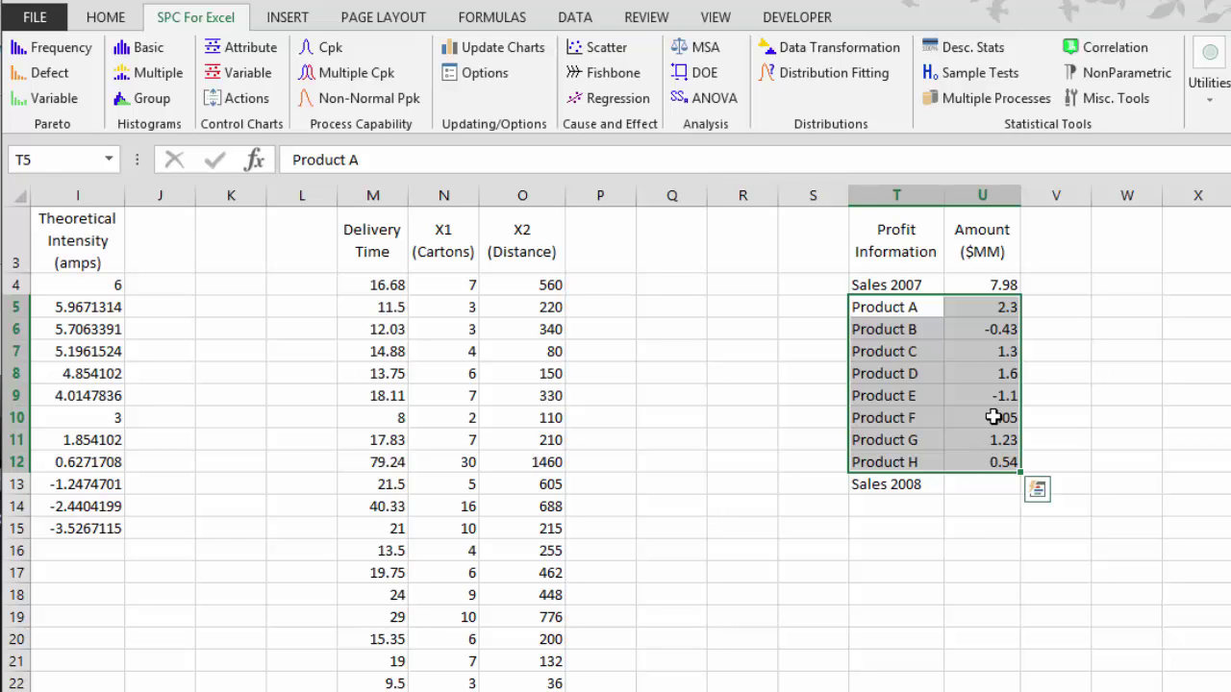
{"action": "left_click", "coordinate": [892, 249]}
{"action": "left_click_drag", "start_coordinate": [892, 248], "coordinate": [1008, 491]}
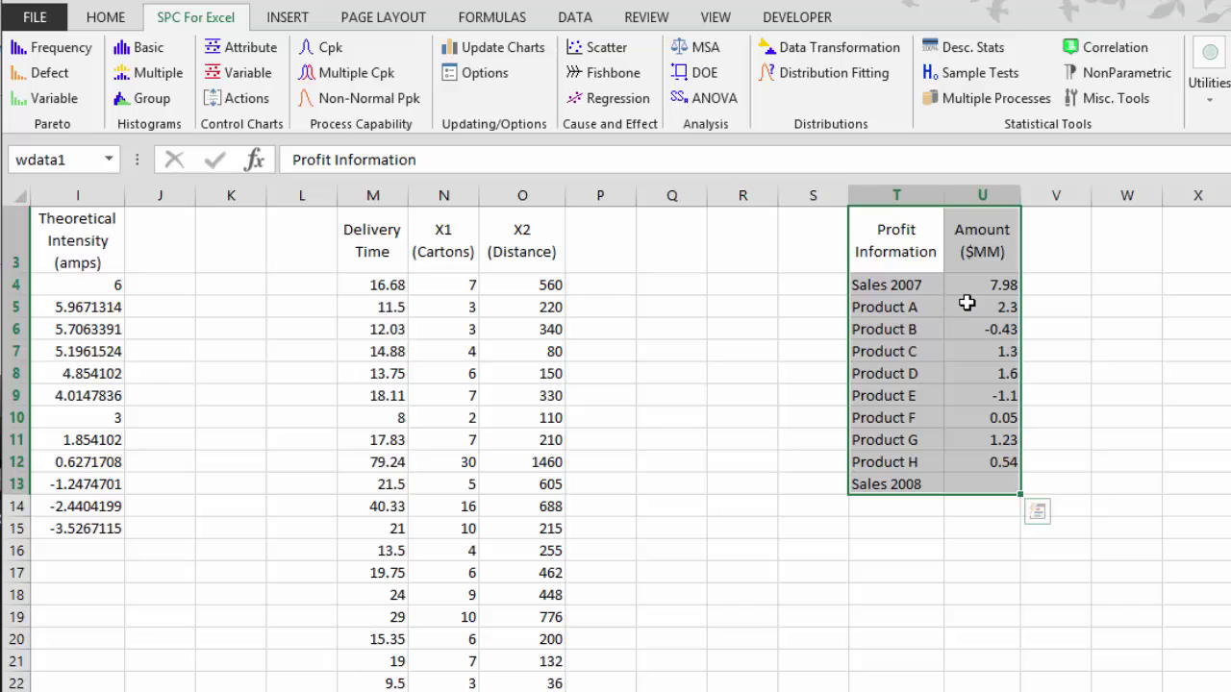
{"action": "left_click", "coordinate": [1096, 50]}
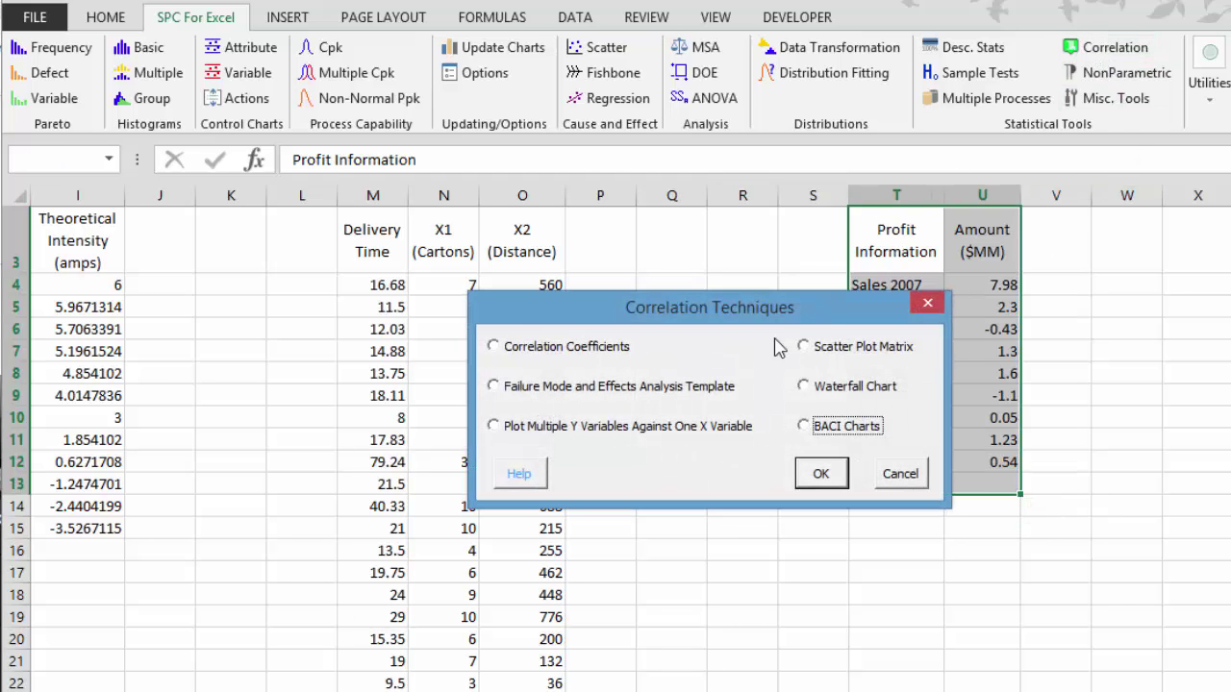
{"action": "left_click", "coordinate": [815, 388]}
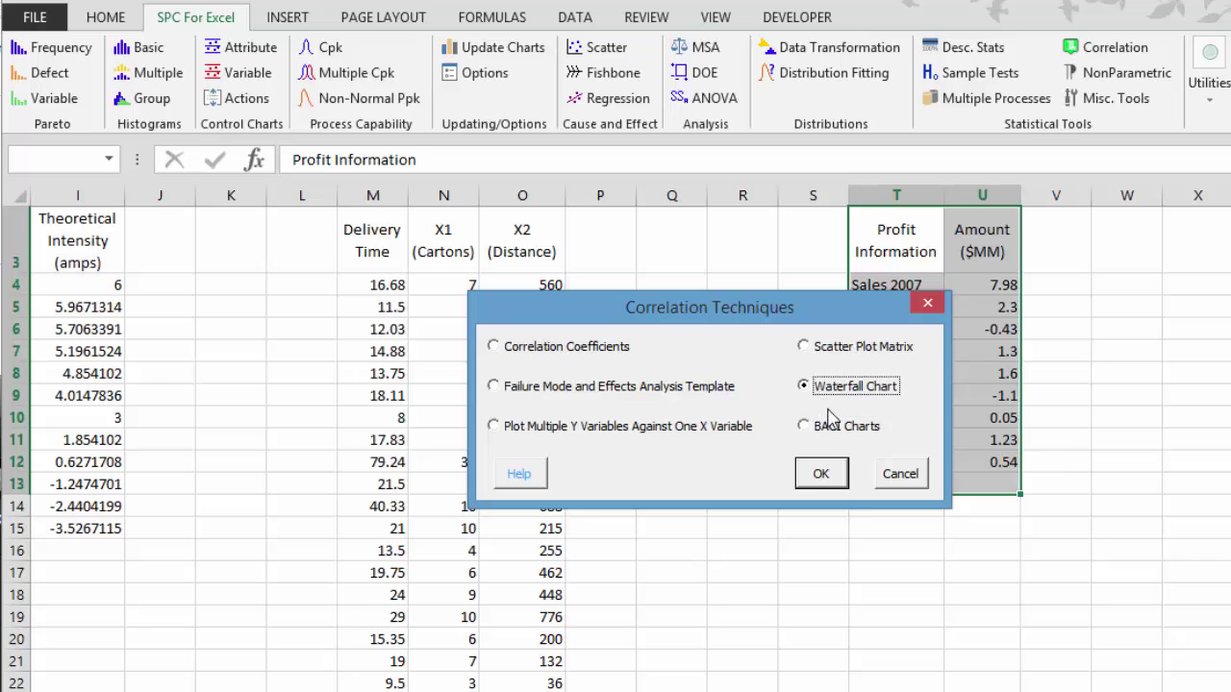
{"action": "left_click", "coordinate": [836, 485]}
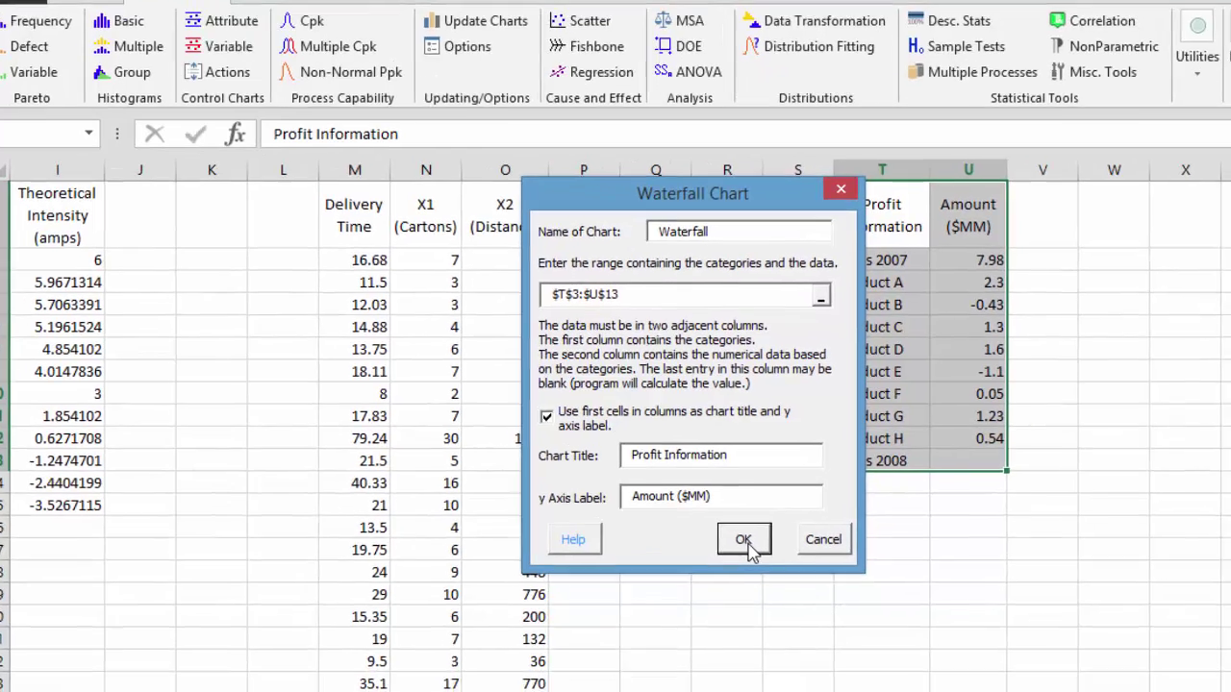
{"action": "left_click", "coordinate": [758, 563]}
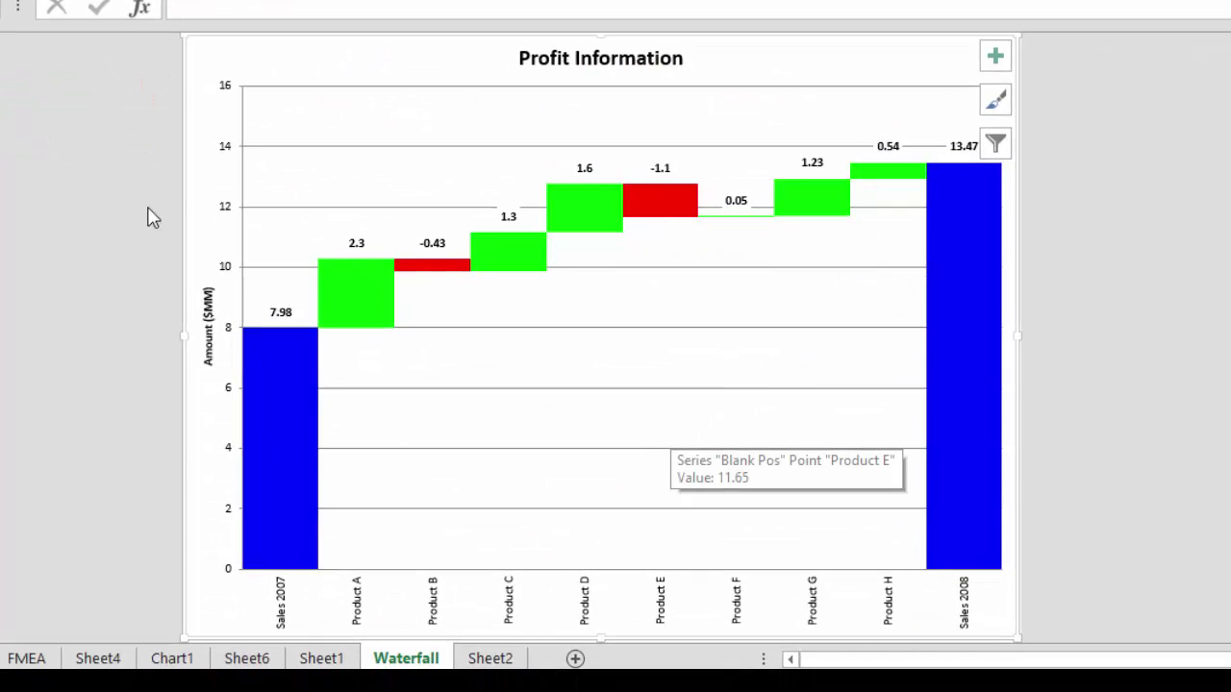
{"action": "key", "text": "Escape"}
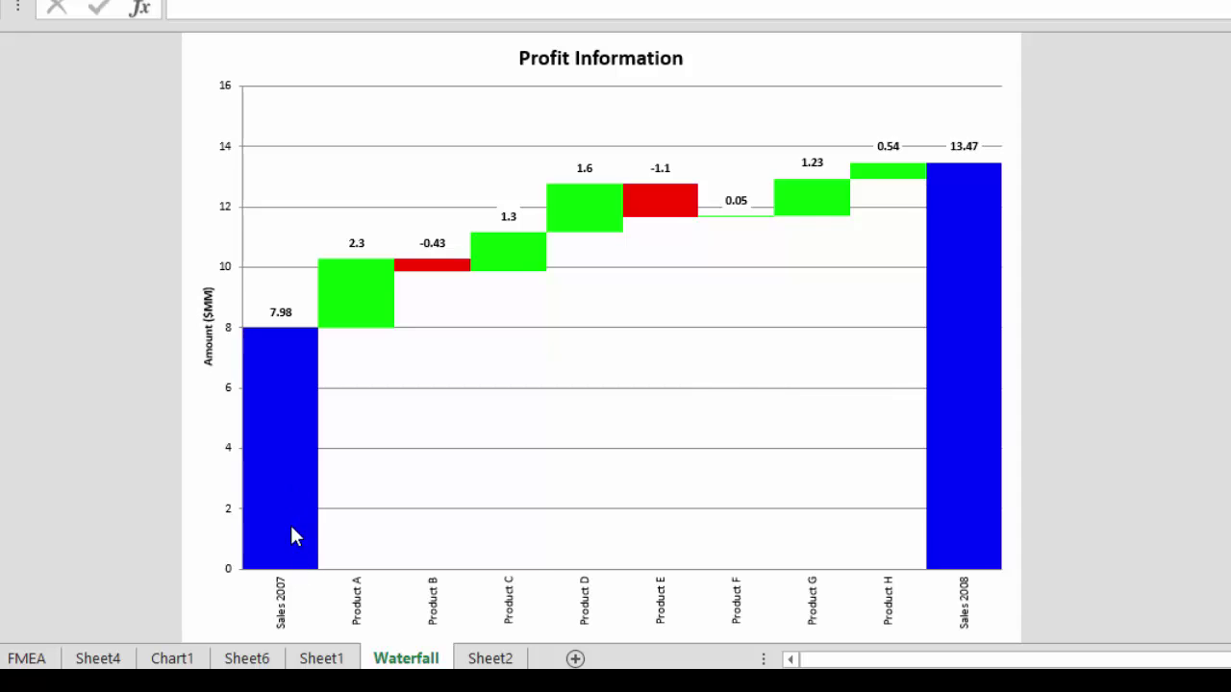
{"action": "mouse_move", "coordinate": [291, 527]}
{"action": "mouse_move", "coordinate": [679, 202]}
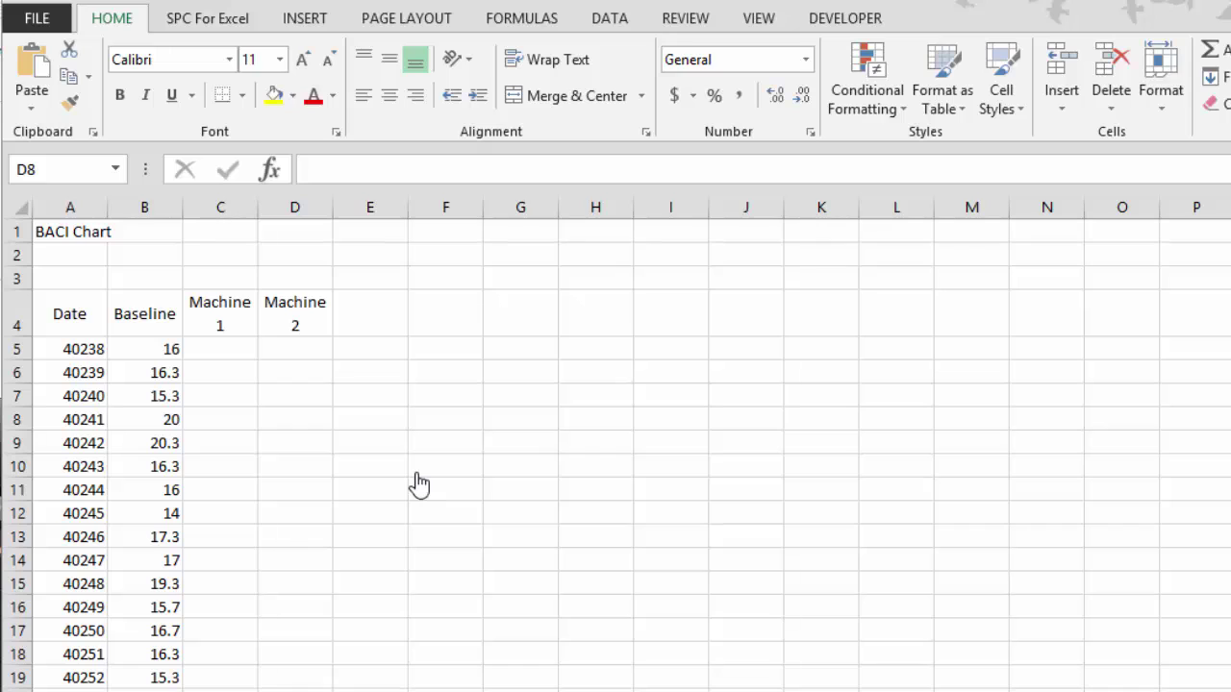
Start a BACI chart for the Date, Baseline, Machine 1 and Machine 2 data in A4:D99, headings included.
{"action": "left_click", "coordinate": [77, 316]}
{"action": "left_click", "coordinate": [136, 313]}
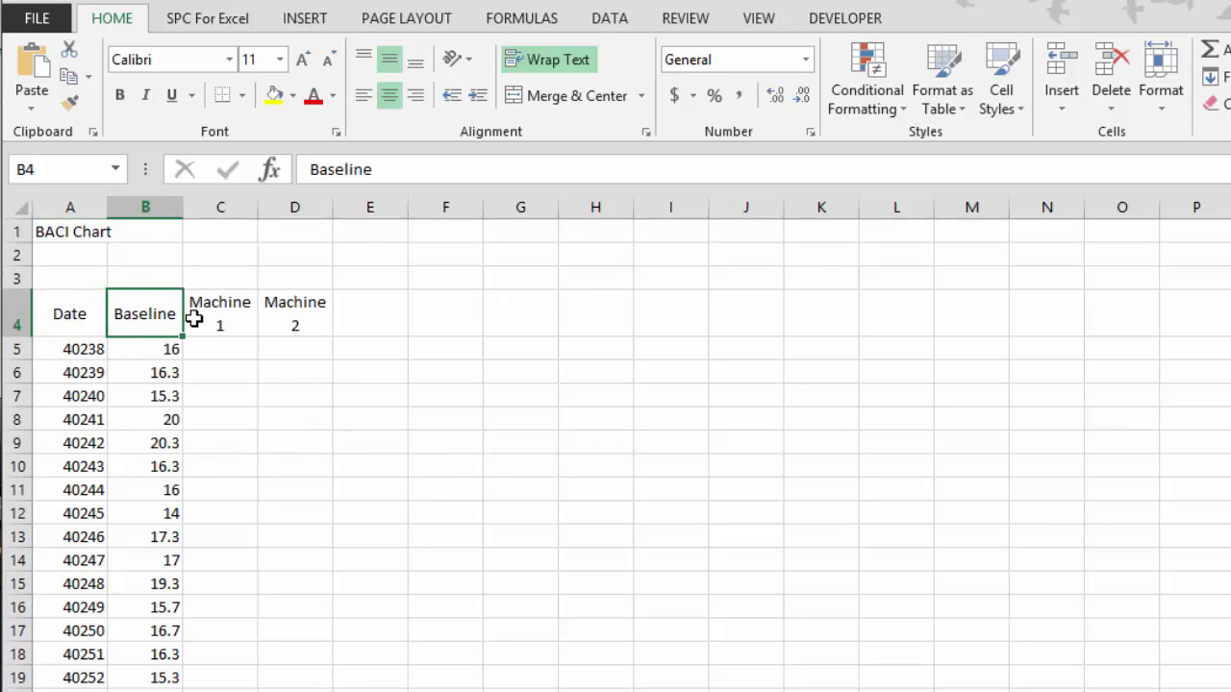
{"action": "left_click", "coordinate": [195, 319]}
{"action": "left_click", "coordinate": [271, 310]}
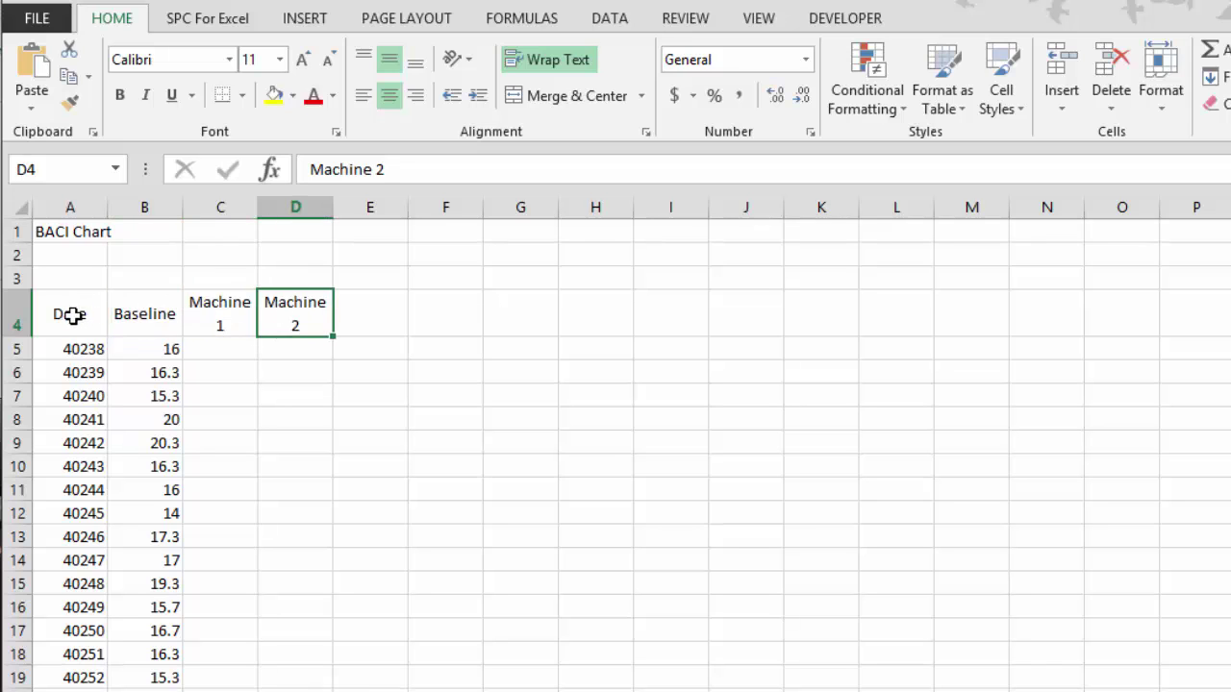
{"action": "left_click_drag", "start_coordinate": [74, 314], "coordinate": [288, 685]}
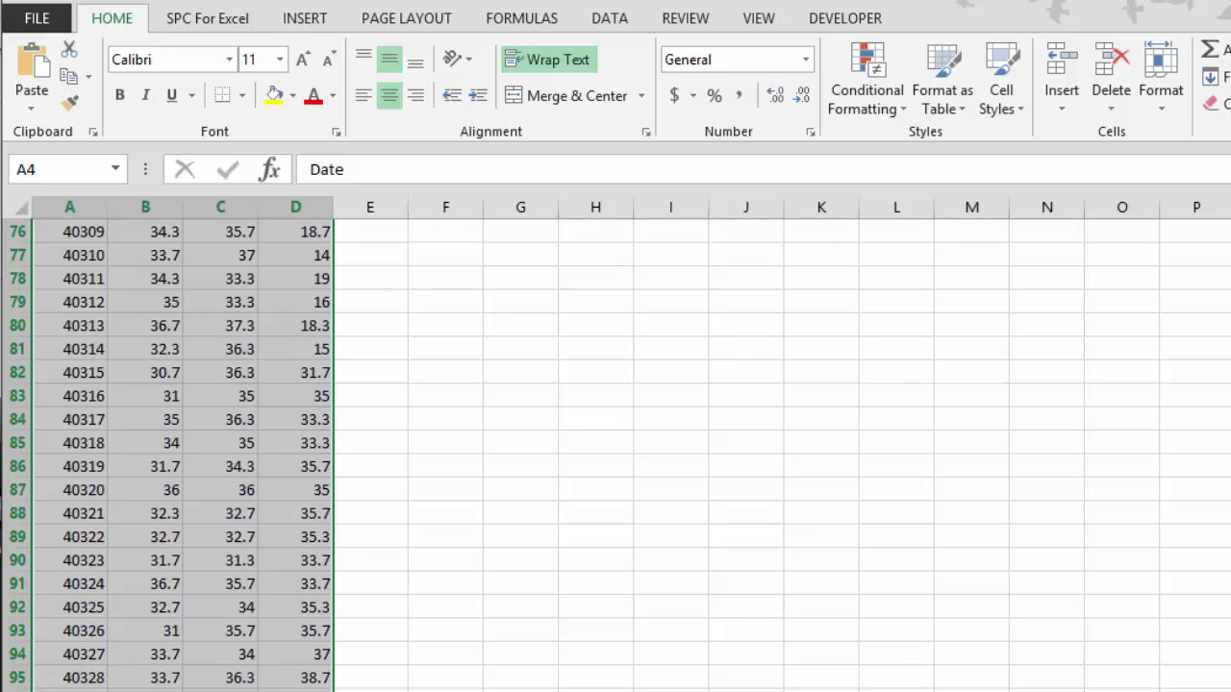
{"action": "key", "text": "ctrl+BackSpace"}
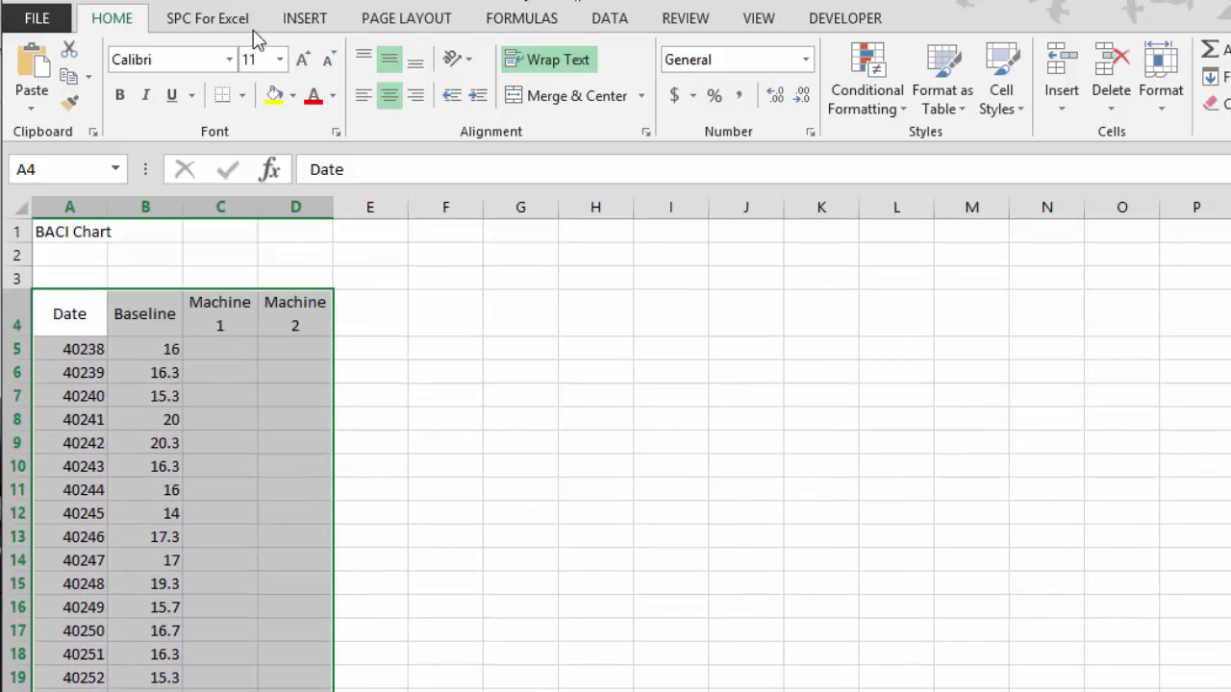
{"action": "left_click", "coordinate": [225, 18]}
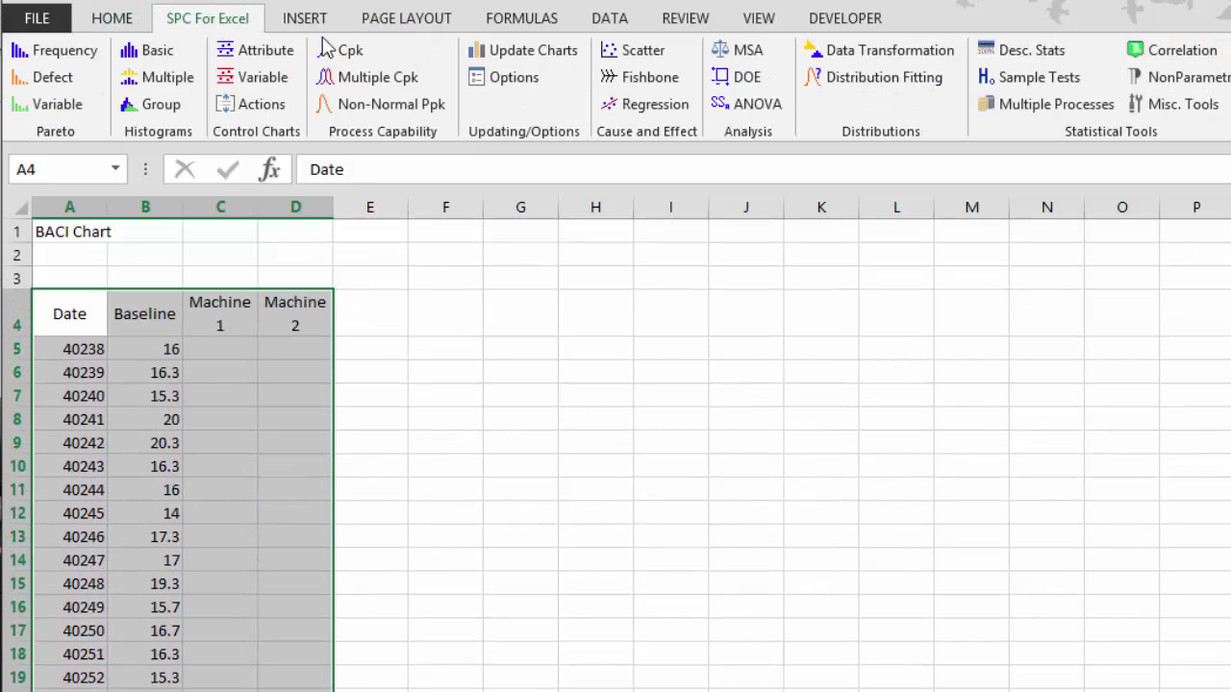
{"action": "left_click", "coordinate": [1169, 51]}
{"action": "left_click", "coordinate": [891, 459]}
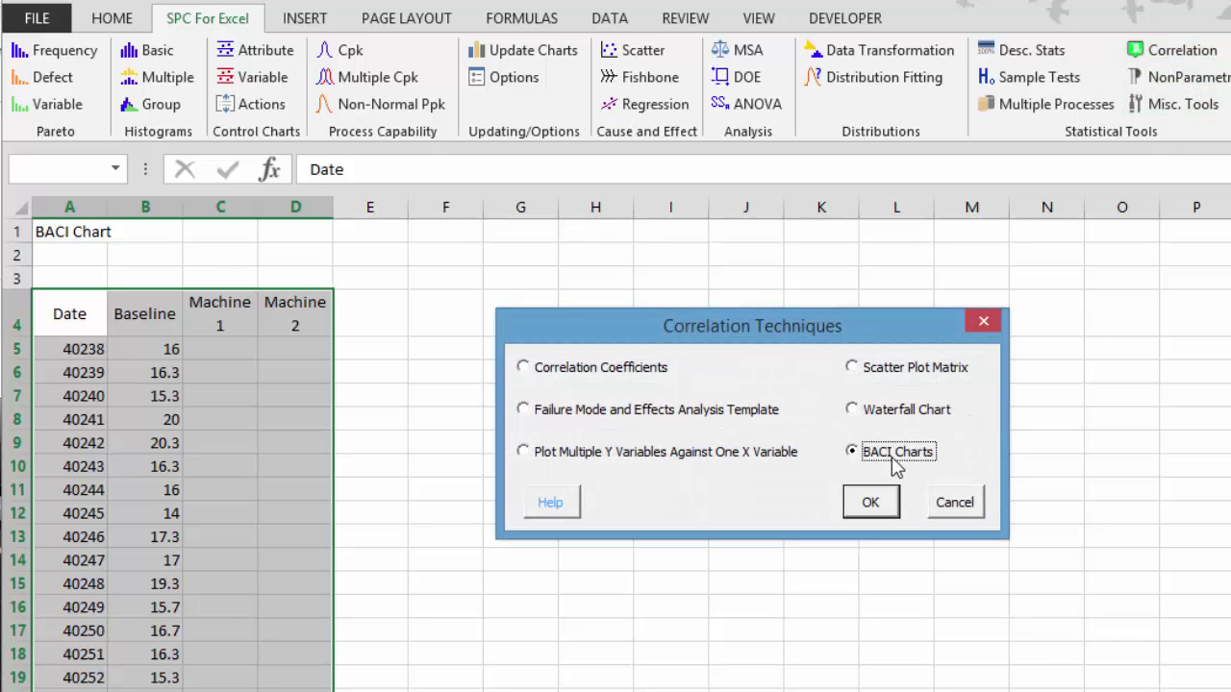
{"action": "left_click", "coordinate": [874, 510]}
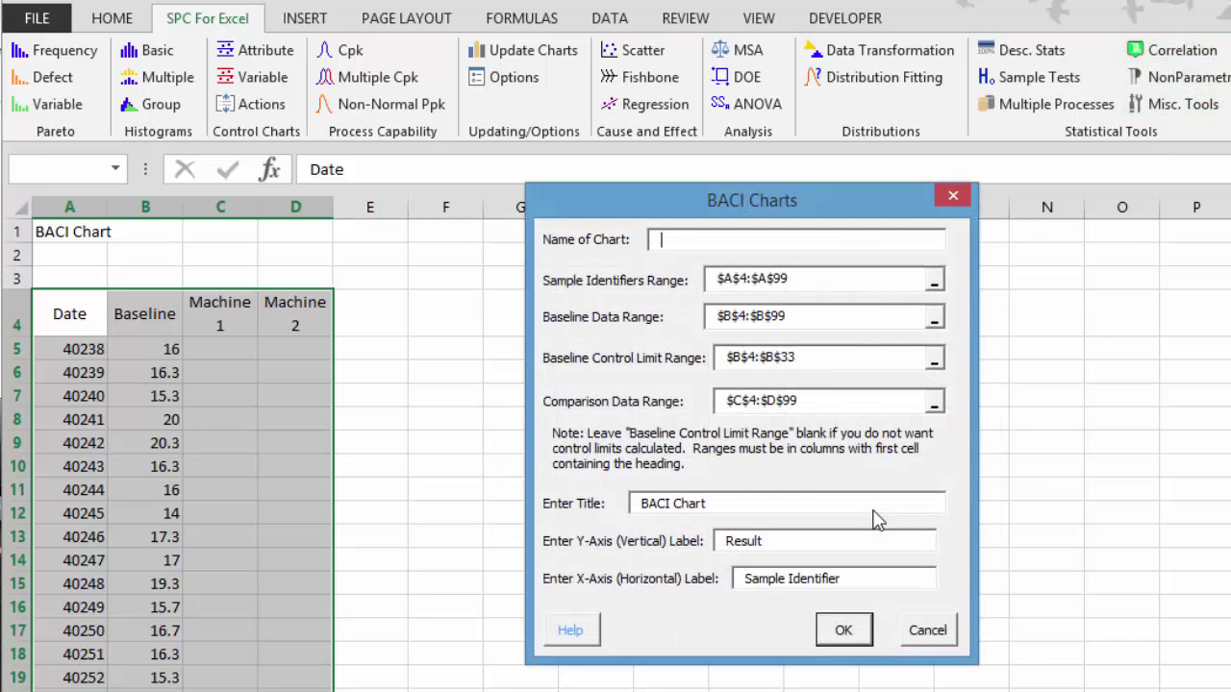
Generate the chart as BACI with identifiers A4:A99, baseline B4:B99, control limits B4:B33 and comparison data C4:D99, and inspect its lines.
{"action": "left_click", "coordinate": [673, 241]}
{"action": "type", "text": "BACI"}
{"action": "left_click", "coordinate": [807, 279]}
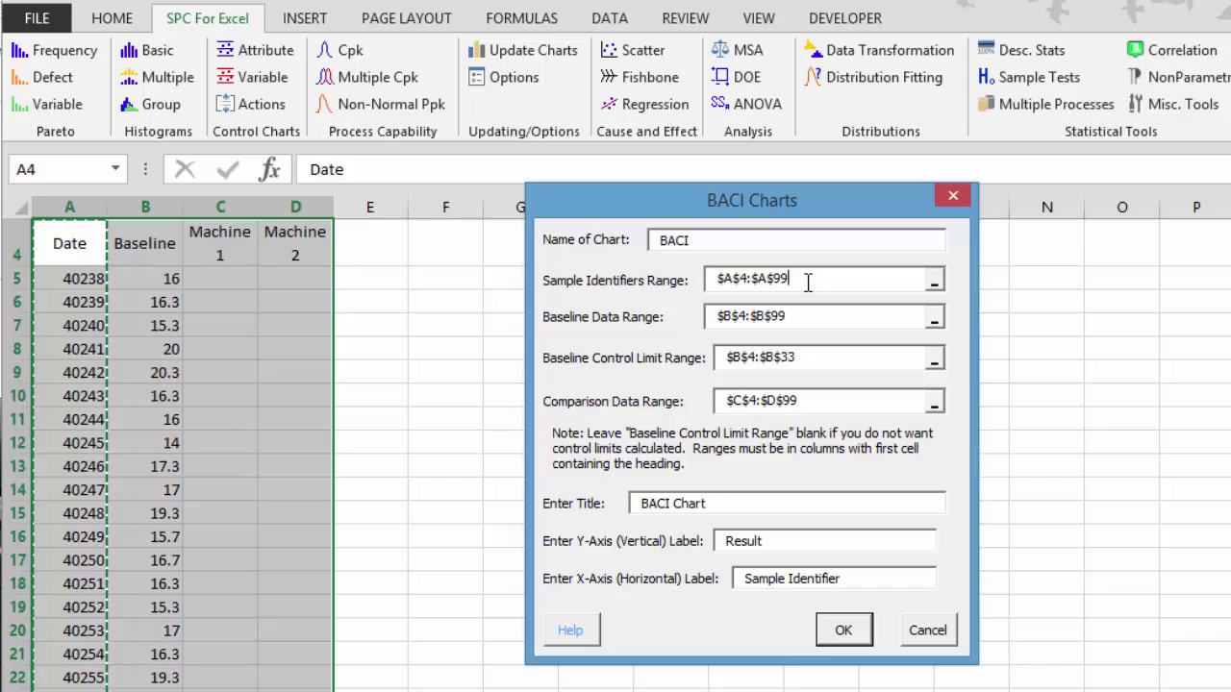
{"action": "left_click", "coordinate": [784, 327]}
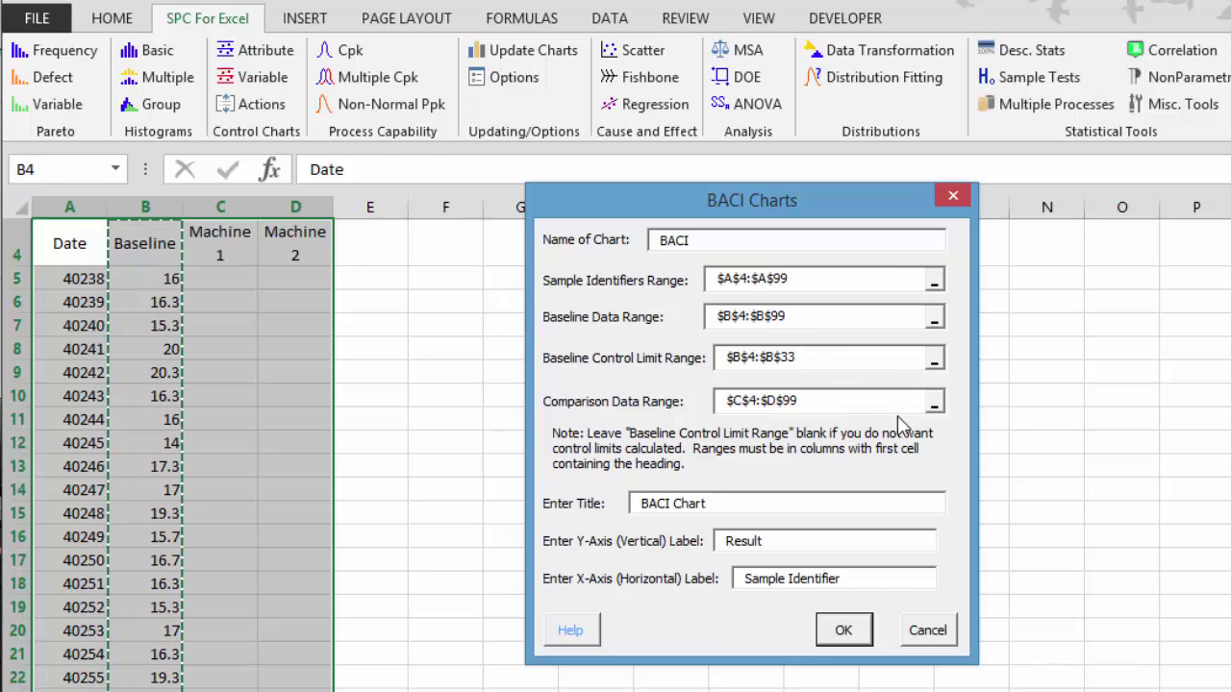
{"action": "left_click", "coordinate": [790, 401]}
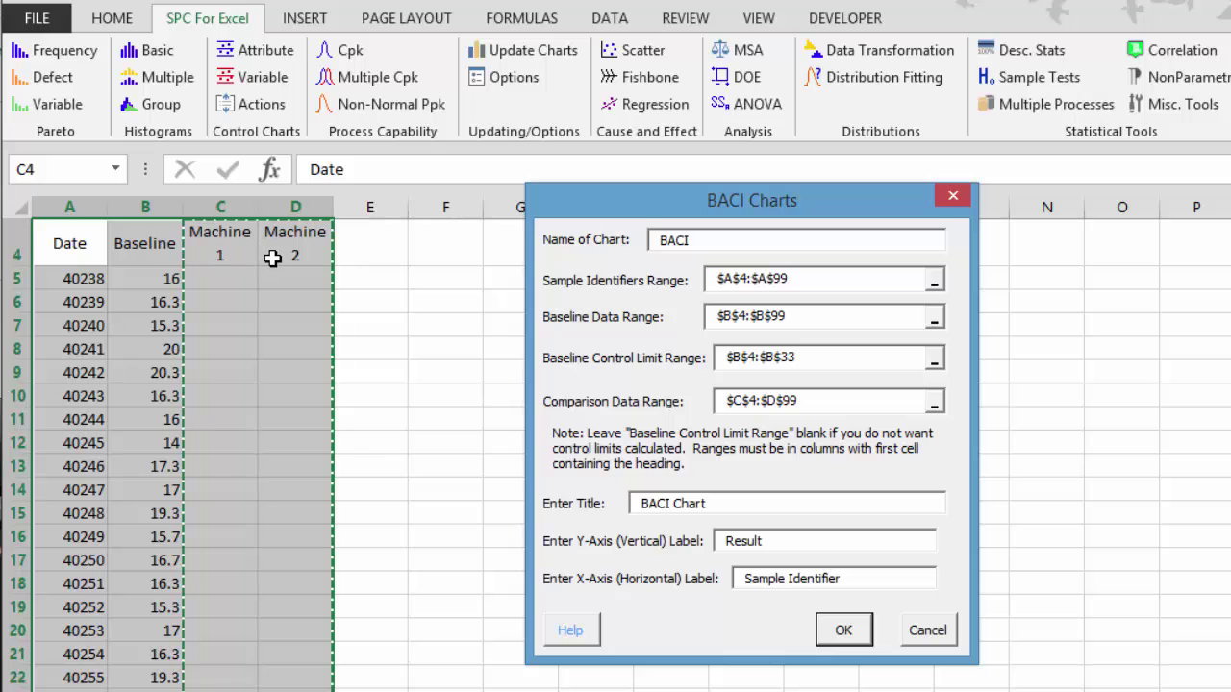
{"action": "left_click", "coordinate": [842, 632]}
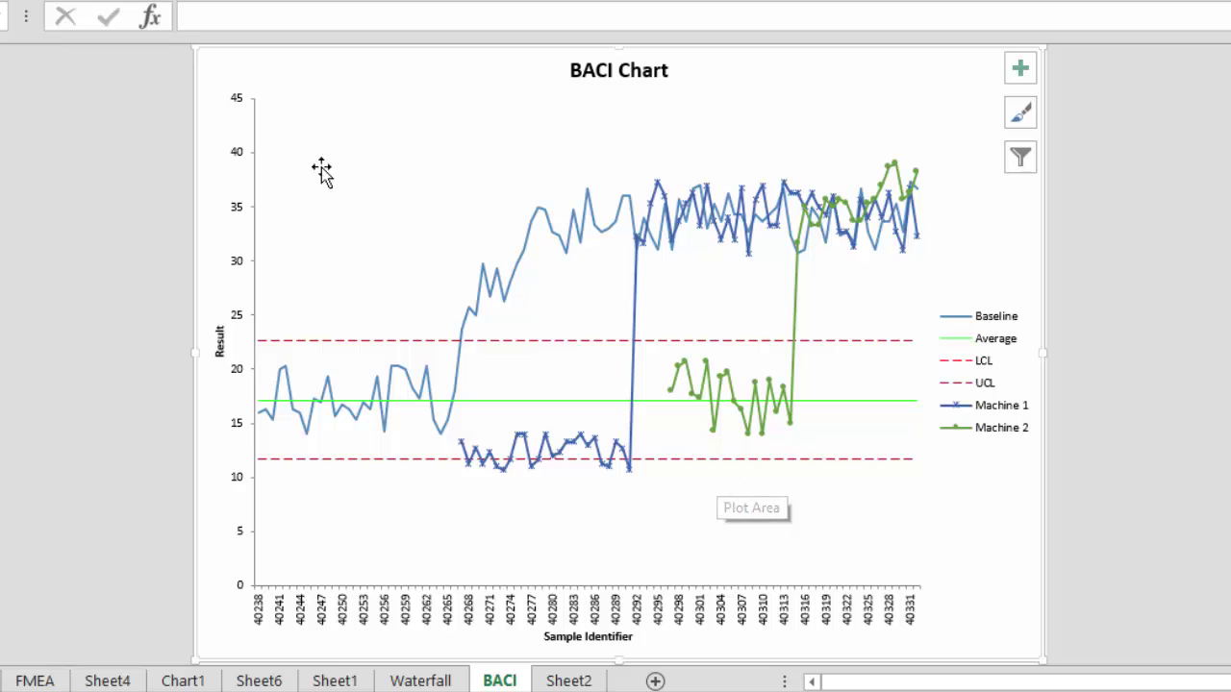
{"action": "left_click", "coordinate": [39, 156]}
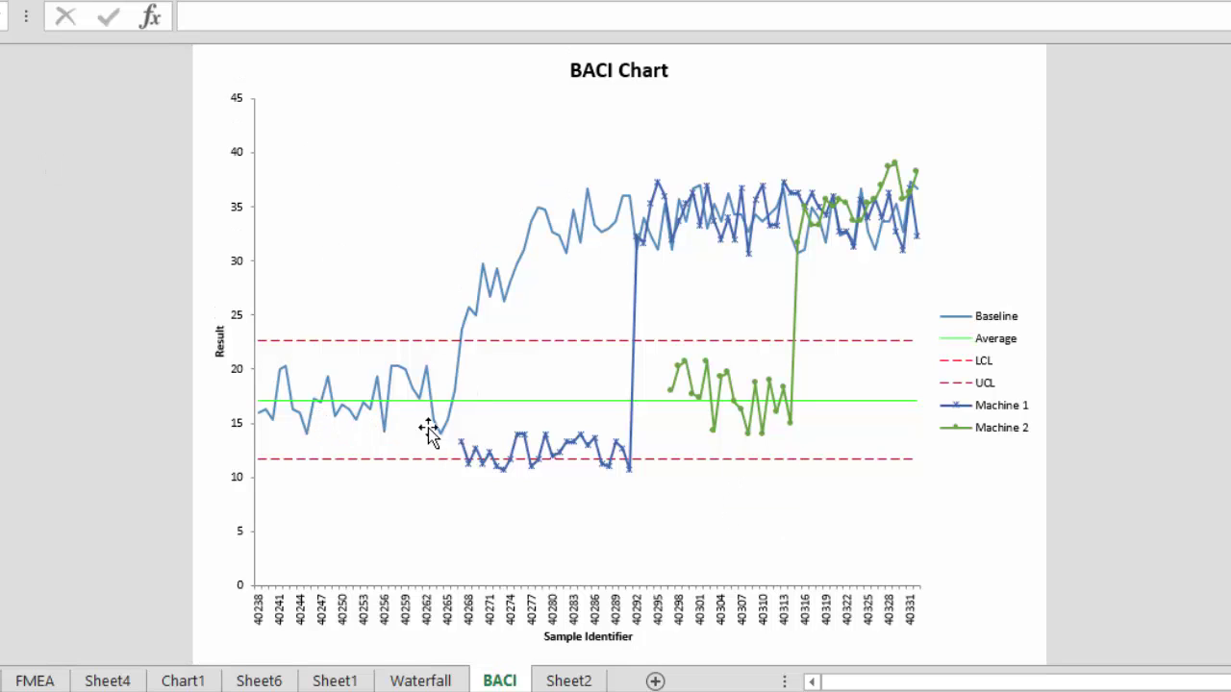
{"action": "mouse_move", "coordinate": [440, 441]}
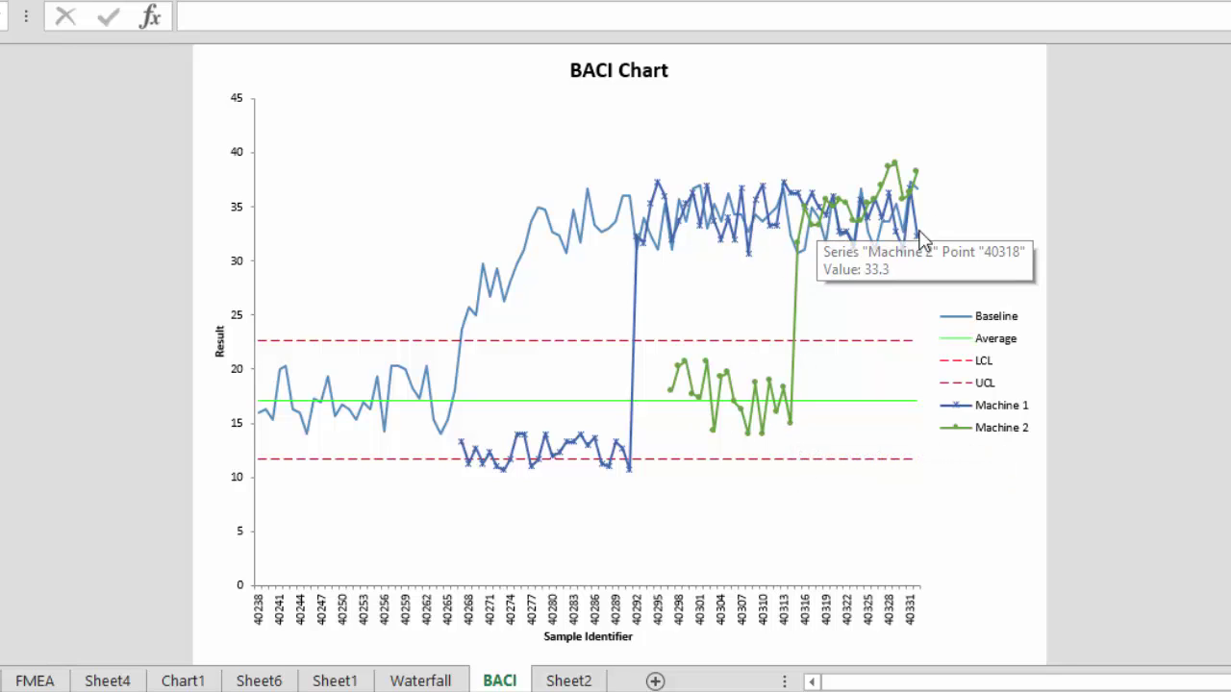
{"action": "mouse_move", "coordinate": [644, 468]}
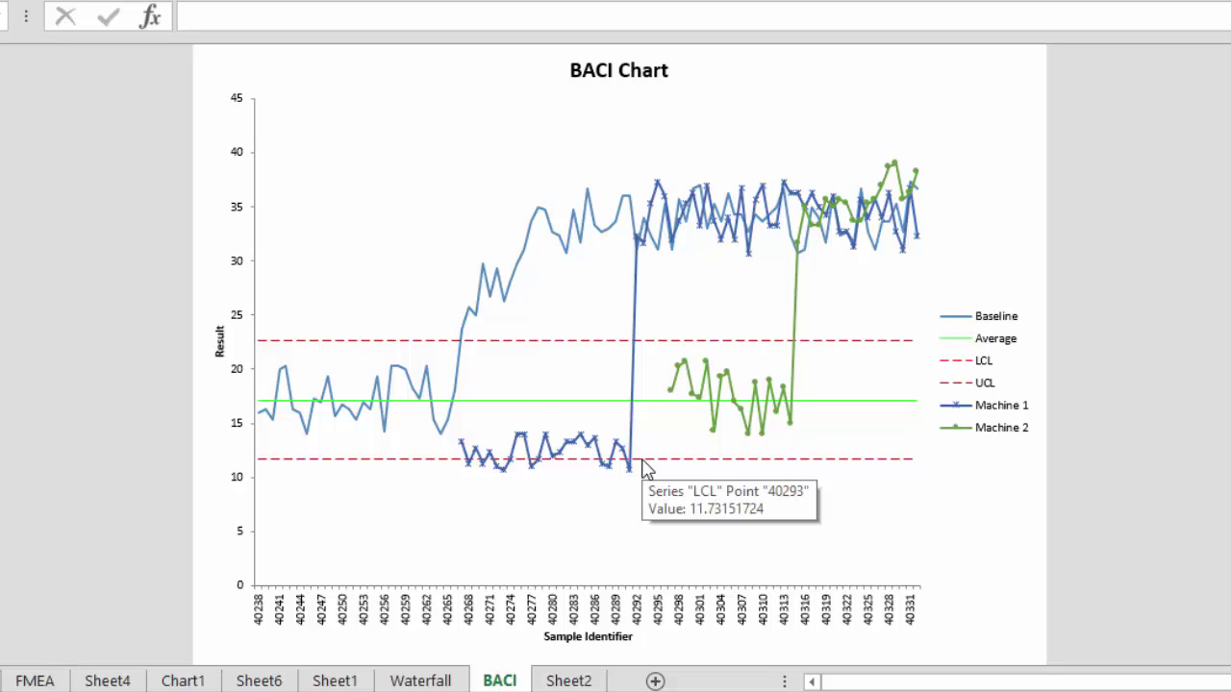